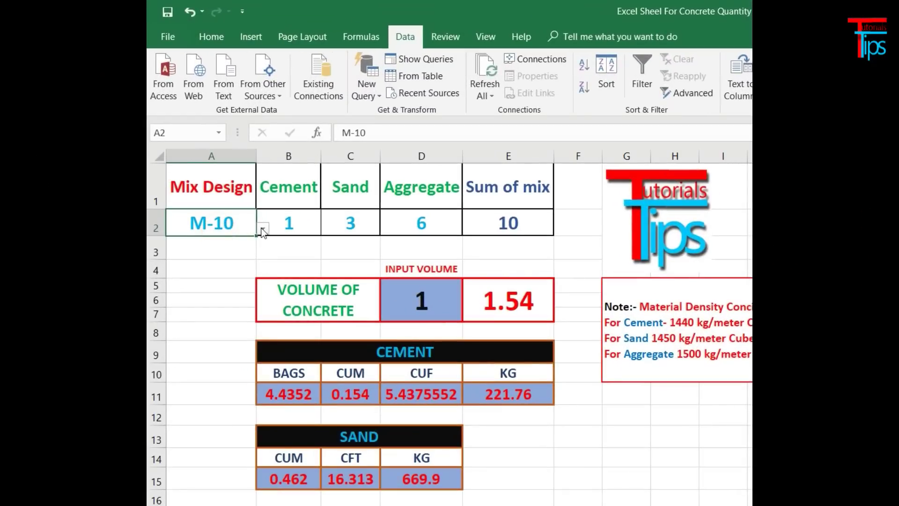
- Pick M-20, then M-25 from A2's mix dropdown so the ratios read 1:1:2
{"action": "left_click", "coordinate": [263, 228]}
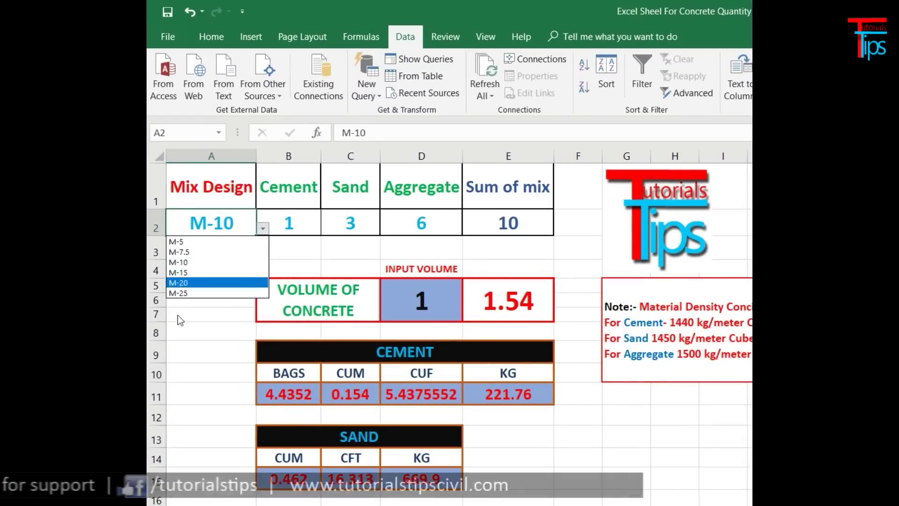
{"action": "left_click", "coordinate": [179, 282]}
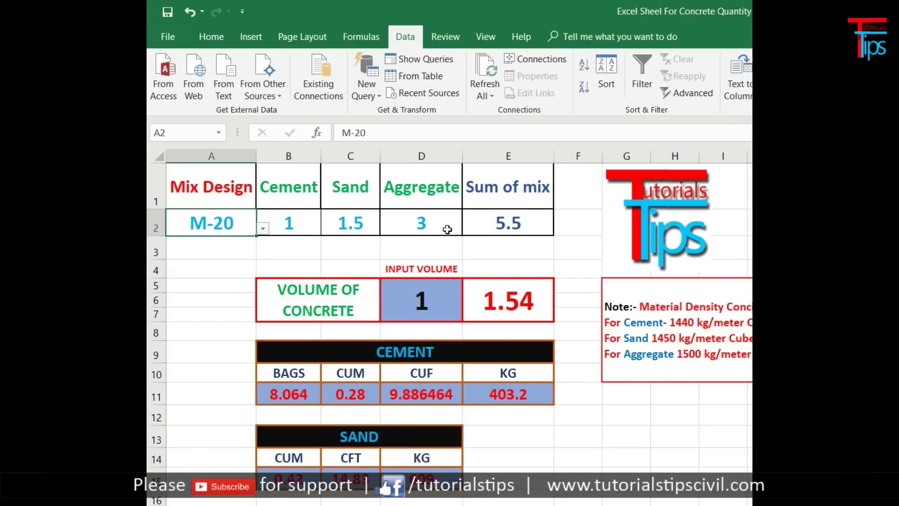
{"action": "left_click", "coordinate": [263, 228]}
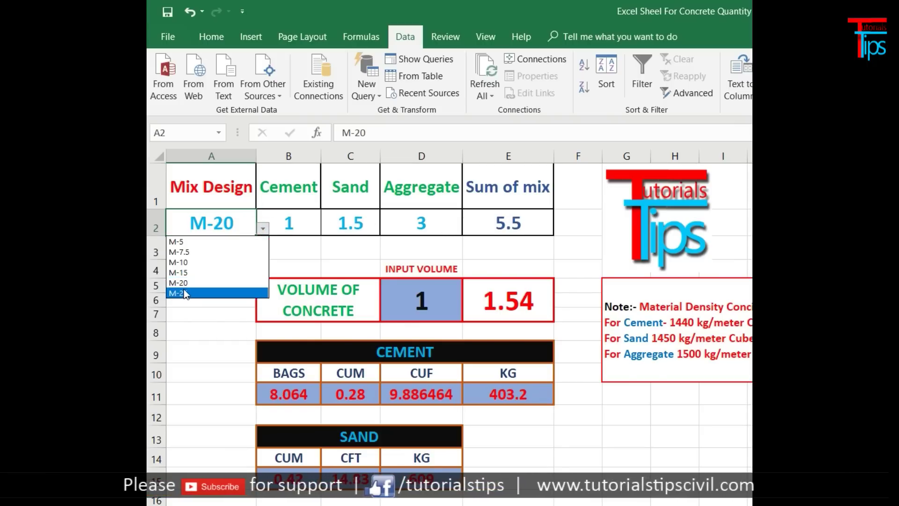
{"action": "left_click", "coordinate": [184, 289]}
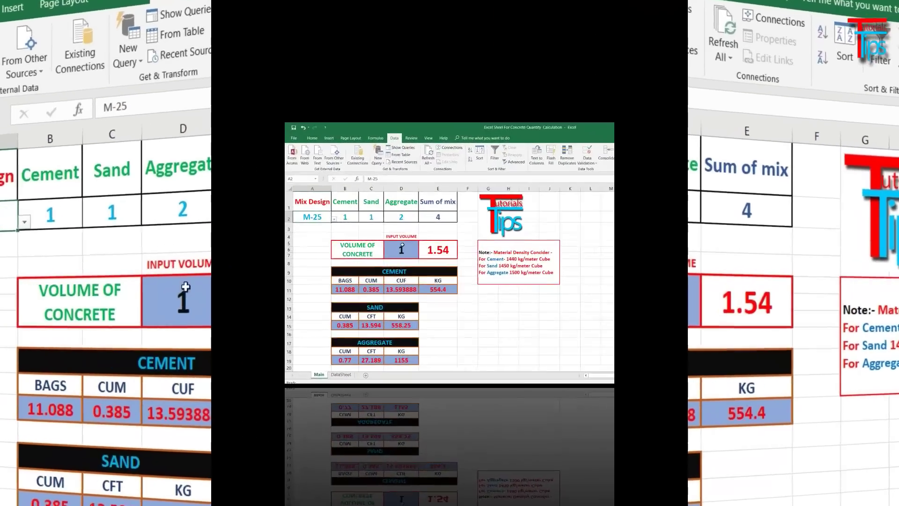
{"action": "left_click", "coordinate": [383, 249]}
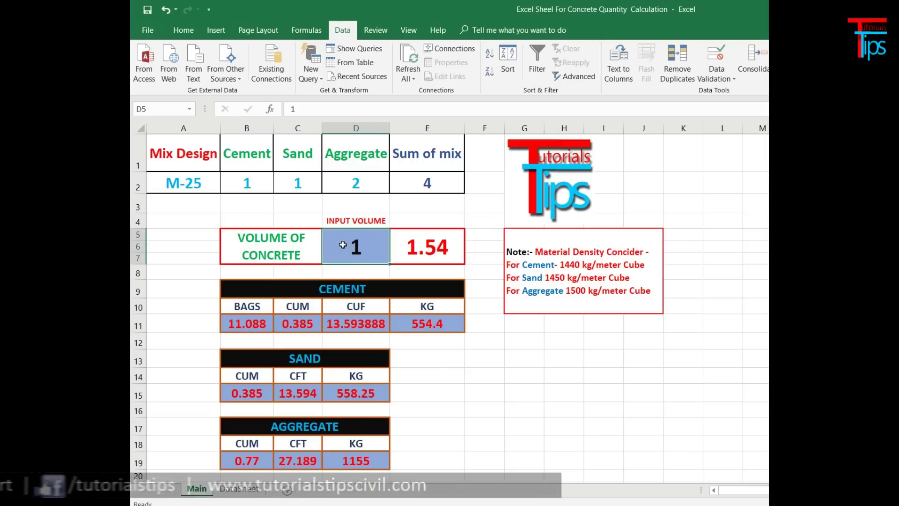
- Enter volume 2 in D5 and review the cement, sand and aggregate formulas in B11, B15, B19
{"action": "type", "text": "2"}
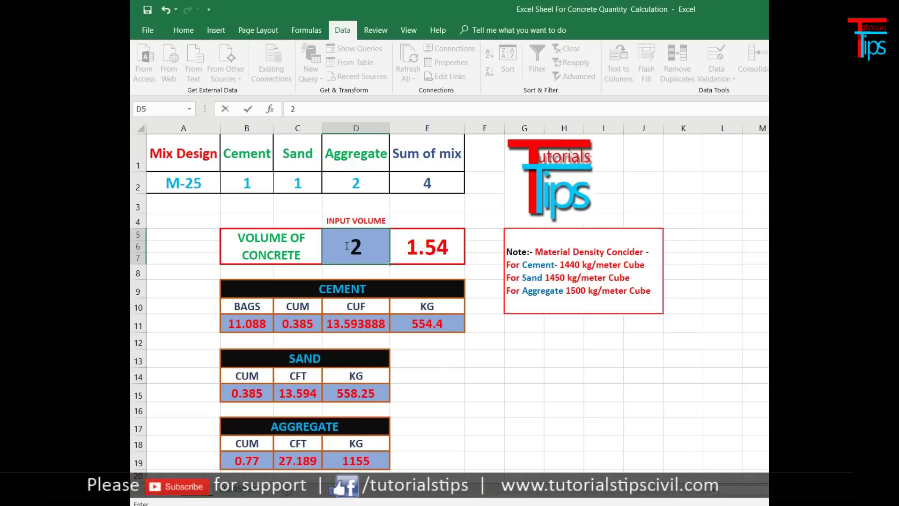
{"action": "left_click", "coordinate": [480, 392]}
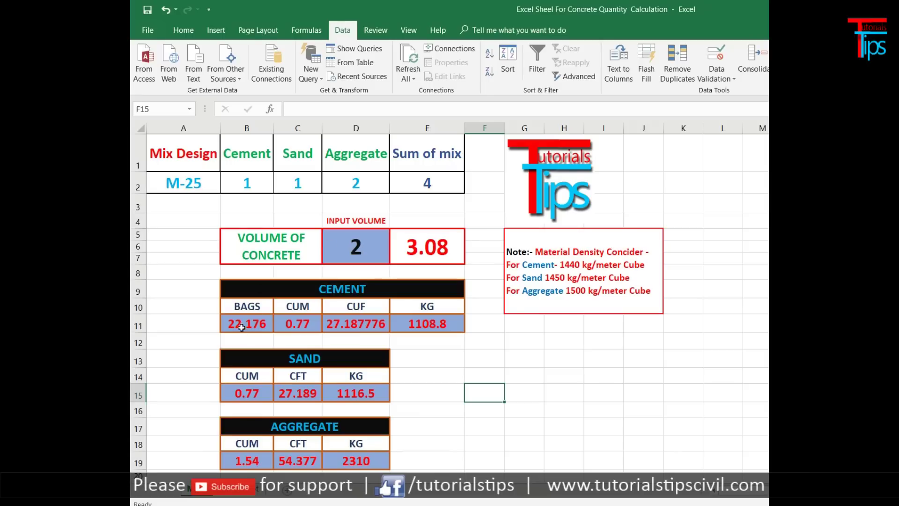
{"action": "left_click", "coordinate": [241, 327]}
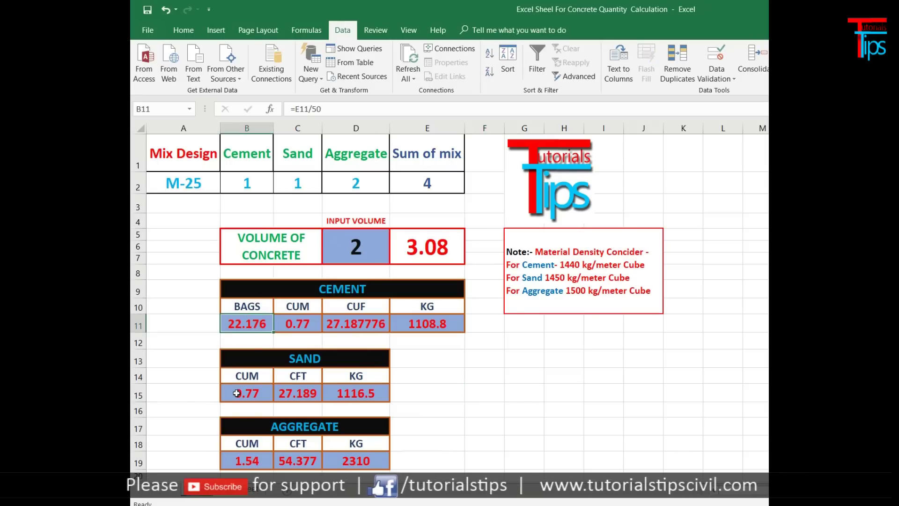
{"action": "left_click", "coordinate": [237, 393]}
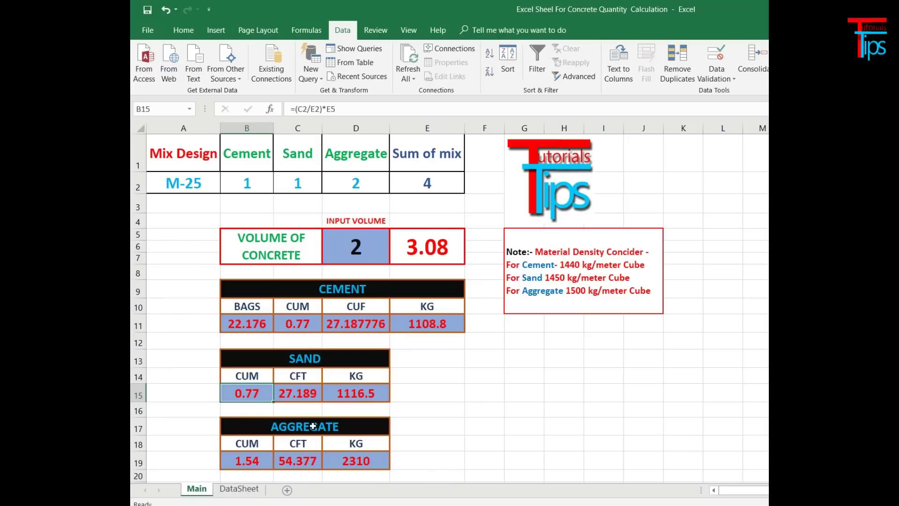
{"action": "left_click", "coordinate": [246, 464]}
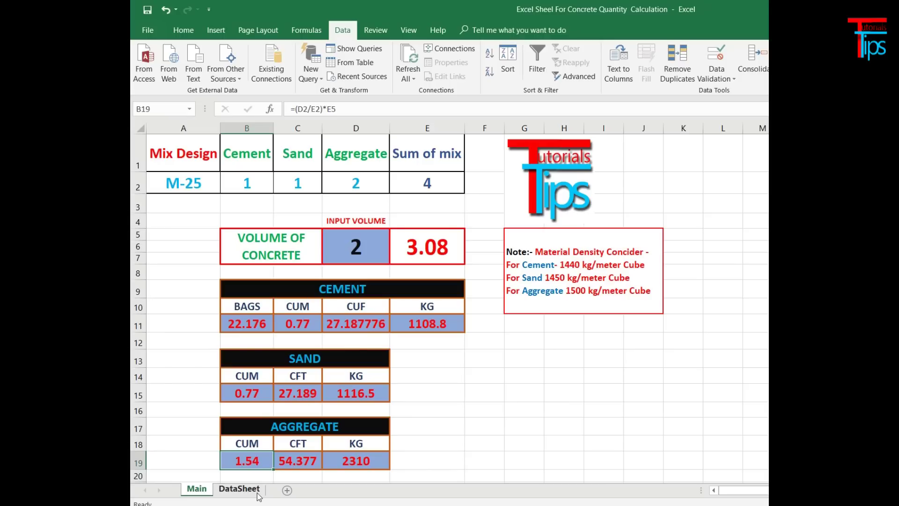
{"action": "left_click", "coordinate": [586, 337]}
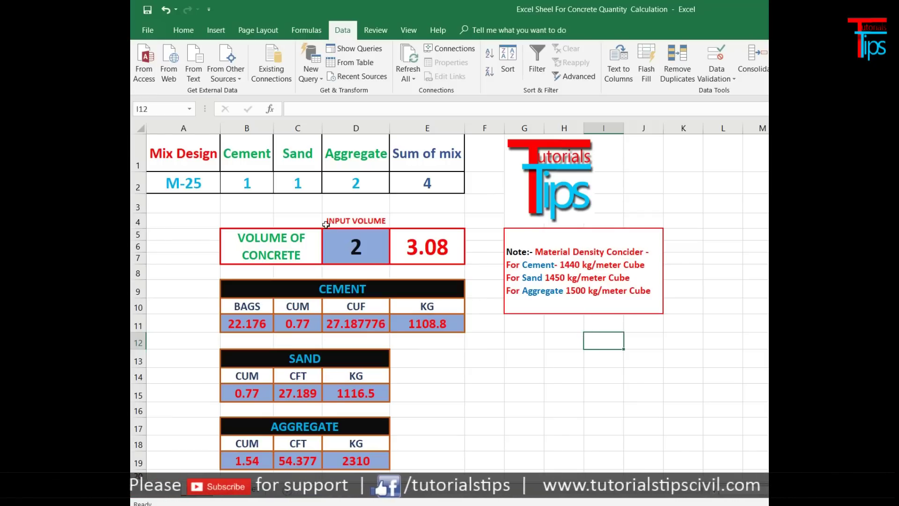
- Review the A1:E2 mix headings and the A2 mix design list without changing it
{"action": "left_click_drag", "start_coordinate": [170, 141], "coordinate": [425, 183]}
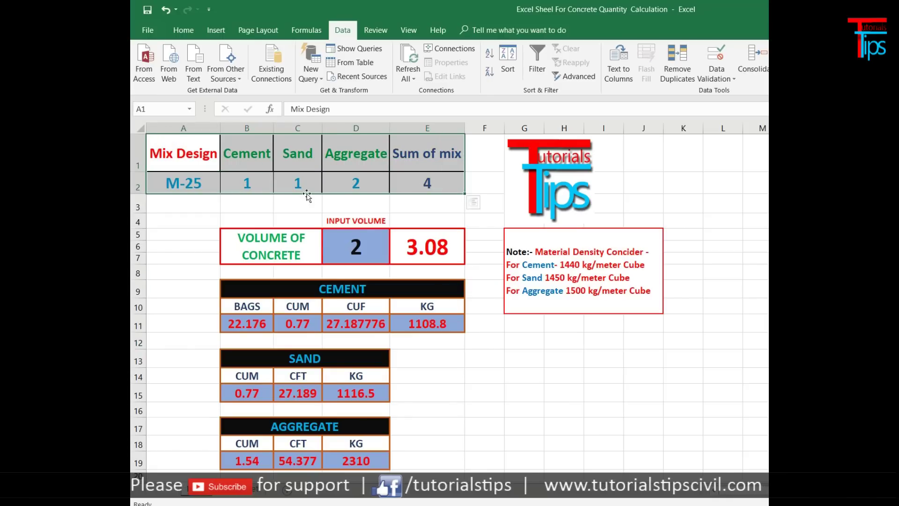
{"action": "left_click", "coordinate": [183, 183]}
{"action": "left_click", "coordinate": [227, 188]}
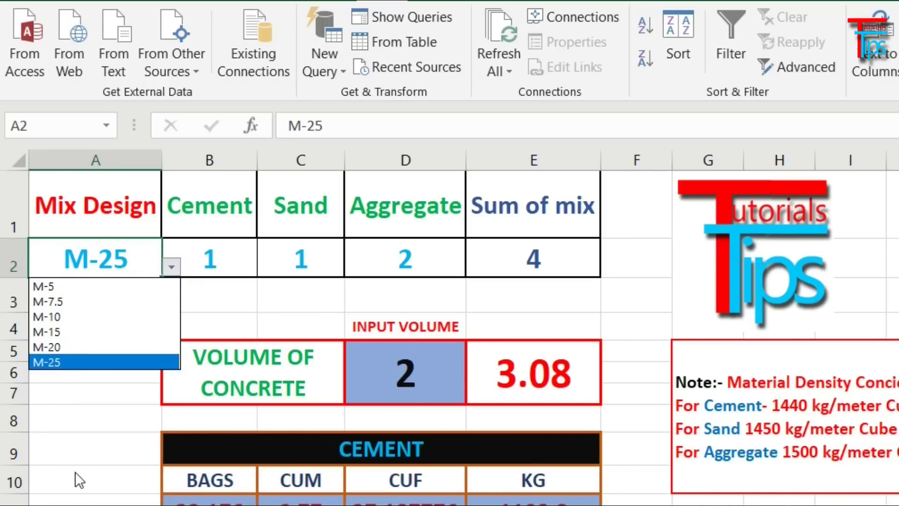
{"action": "key", "text": "Escape"}
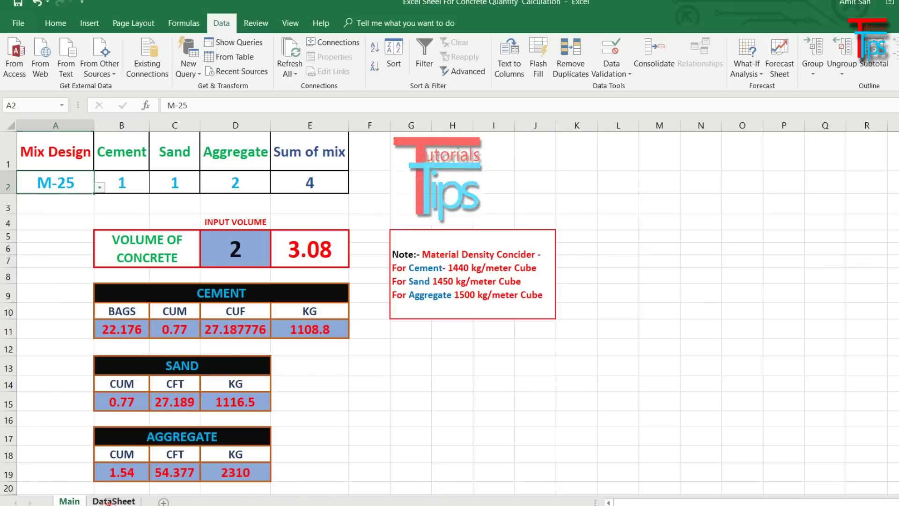
- Look over the DataSheet mix table, return to Main, then switch to the DSD workbook
{"action": "left_click", "coordinate": [108, 501]}
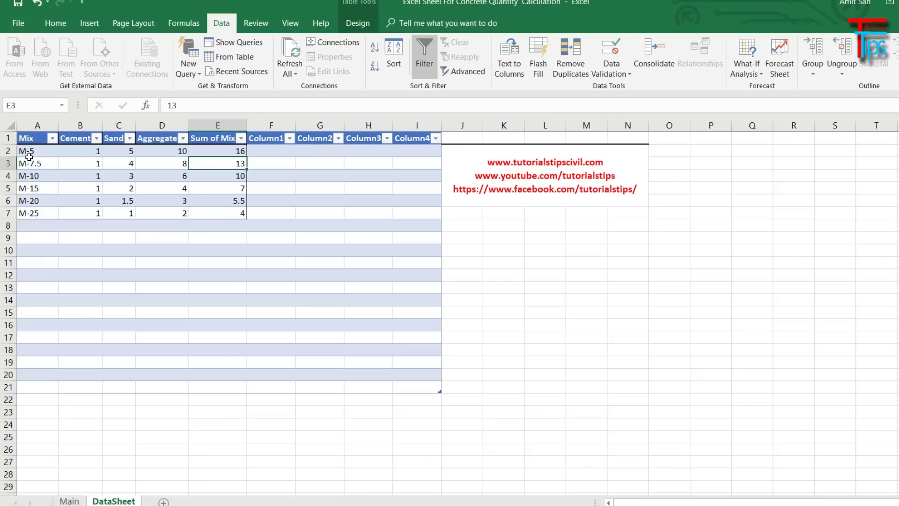
{"action": "left_click", "coordinate": [65, 501]}
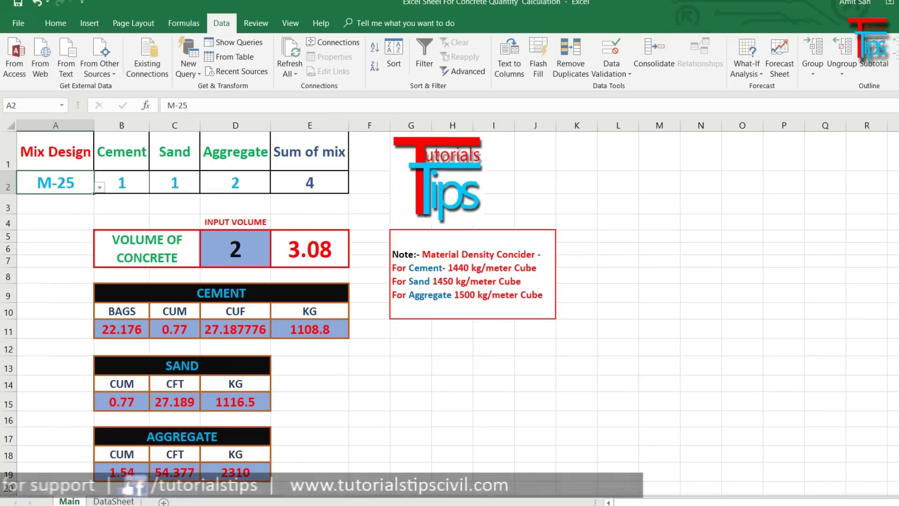
{"action": "left_click", "coordinate": [427, 497]}
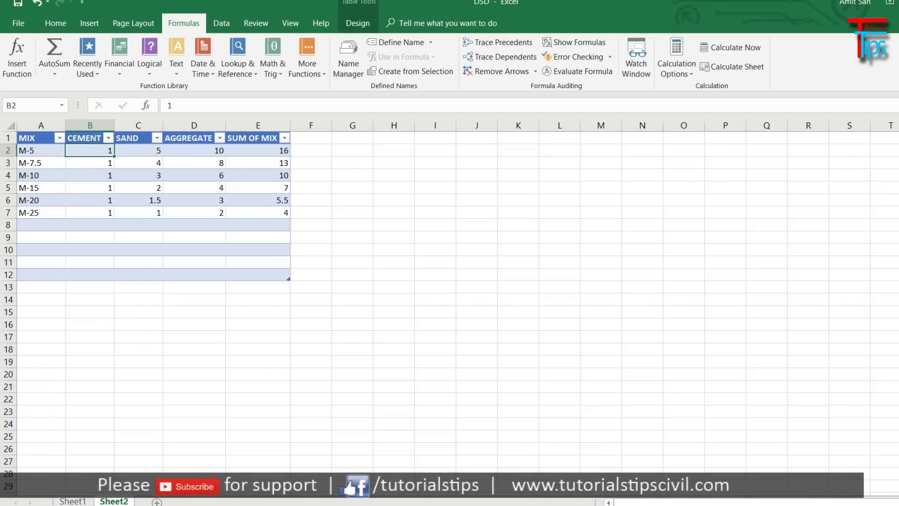
- Clear the input volume in cell D7 of the DSD Sheet1 template
{"action": "left_click", "coordinate": [78, 501]}
{"action": "scroll", "coordinate": [416, 317], "scroll_direction": "up", "scroll_amount": 5}
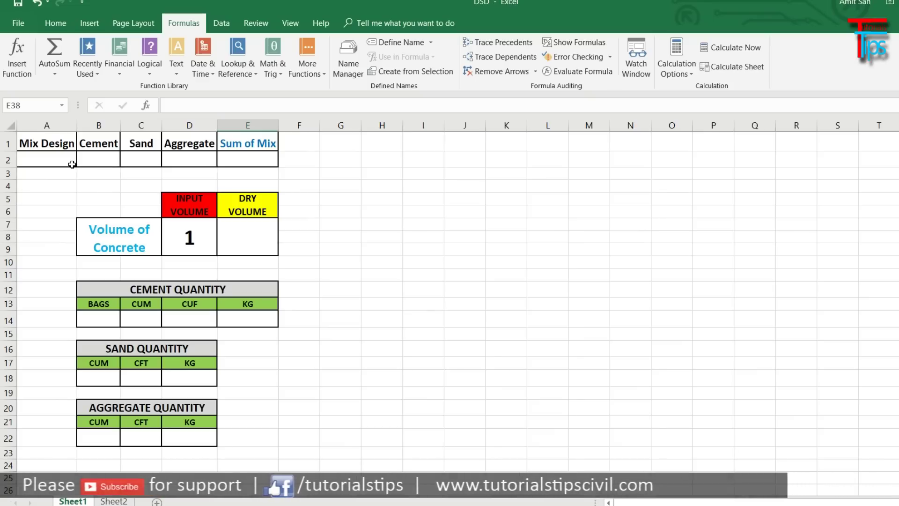
{"action": "left_click", "coordinate": [189, 239]}
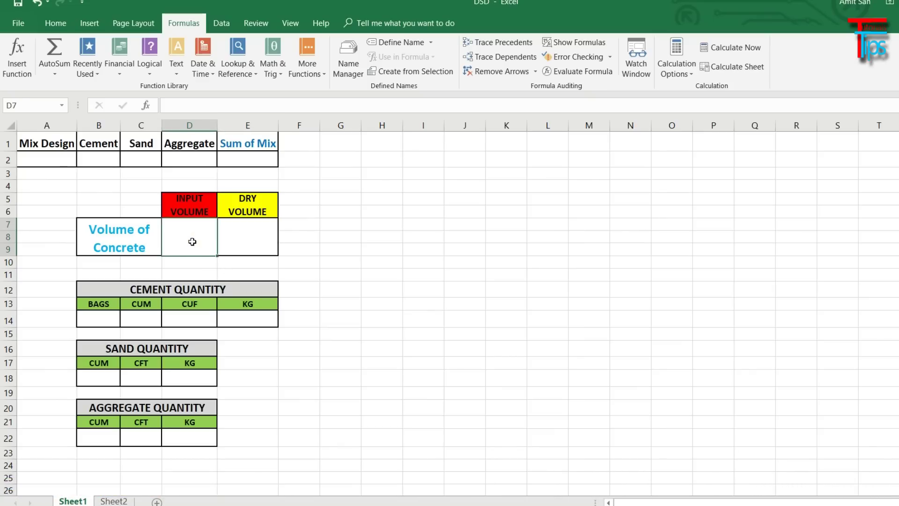
{"action": "left_click", "coordinate": [426, 334]}
{"action": "left_click", "coordinate": [462, 346]}
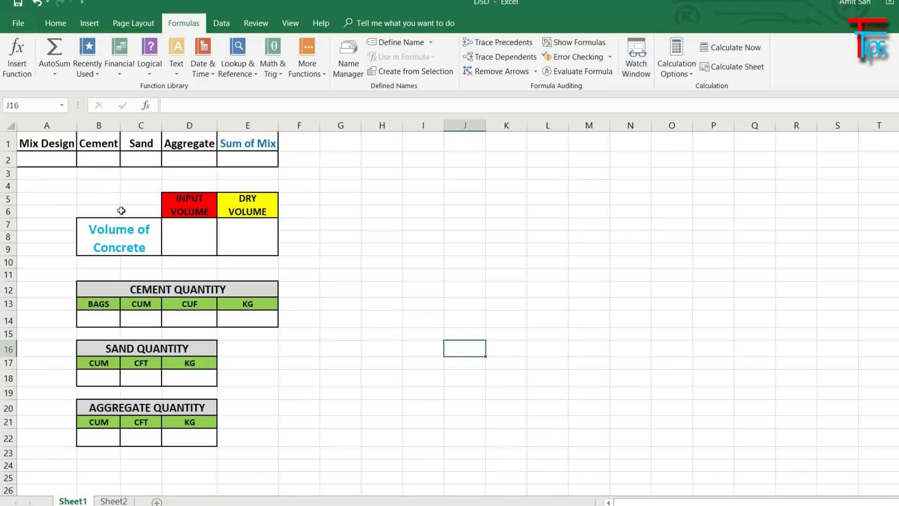
- Check the blank Mix Design, Cement and Sand cells of the layout, then go to Sheet2
{"action": "left_click", "coordinate": [37, 156]}
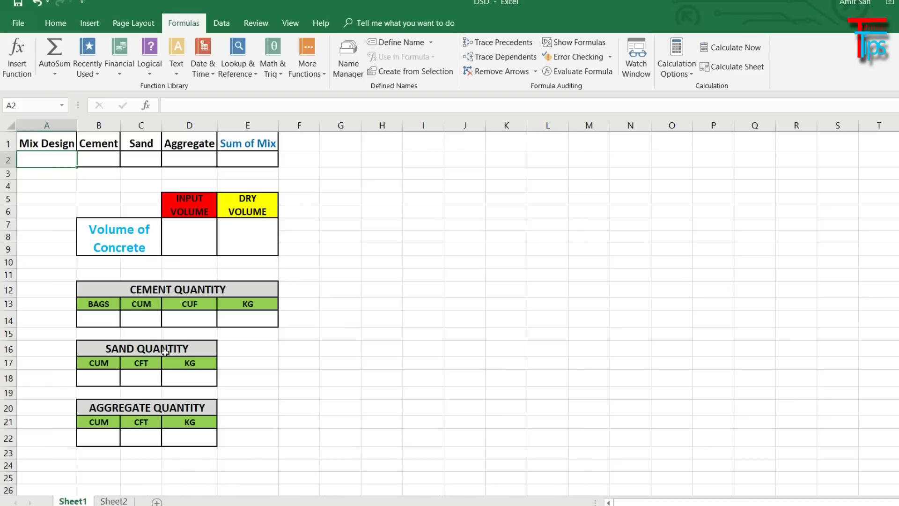
{"action": "left_click", "coordinate": [70, 156]}
{"action": "left_click", "coordinate": [99, 159]}
{"action": "left_click", "coordinate": [140, 159]}
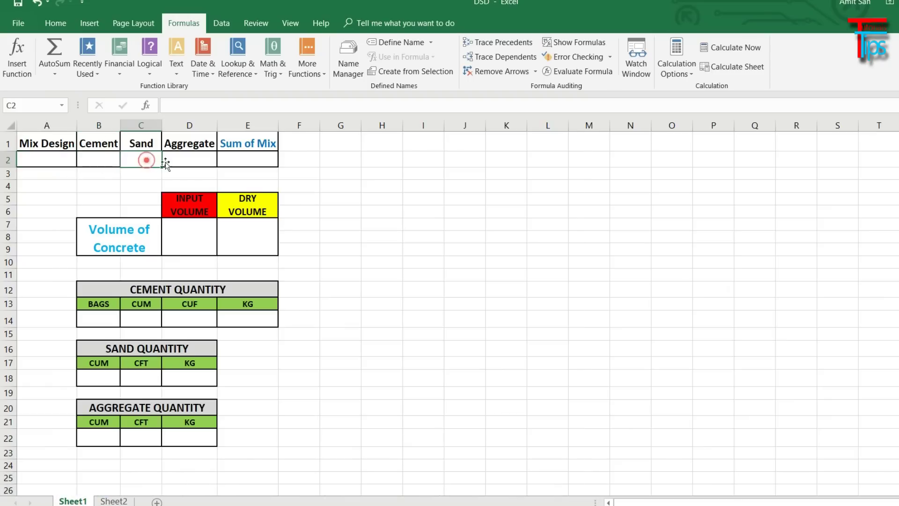
{"action": "left_click", "coordinate": [189, 173]}
{"action": "left_click_drag", "start_coordinate": [36, 144], "coordinate": [284, 463]}
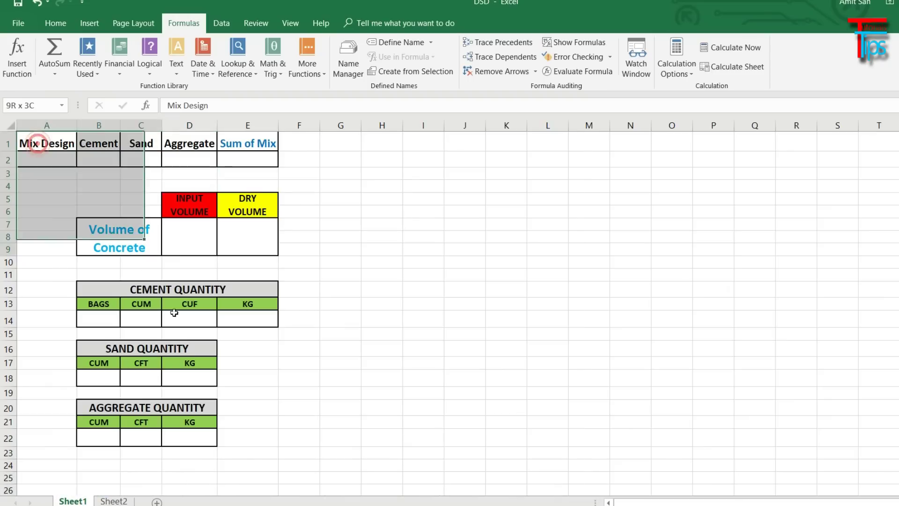
{"action": "left_click", "coordinate": [421, 421]}
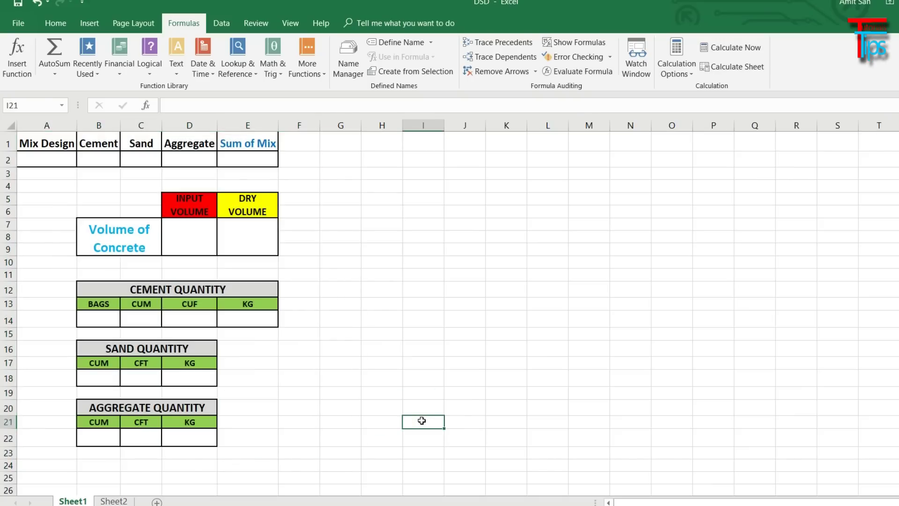
{"action": "key", "text": "ctrl+Page_Down"}
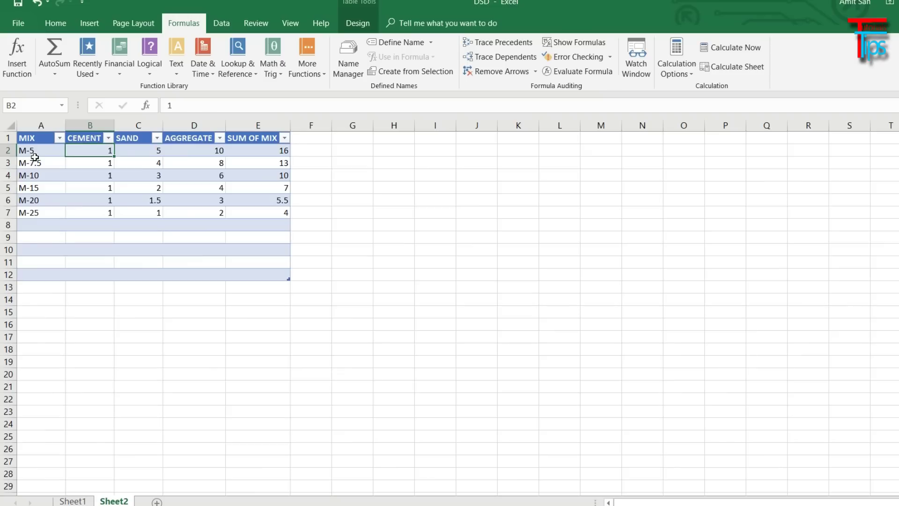
{"action": "left_click_drag", "start_coordinate": [26, 139], "coordinate": [212, 277]}
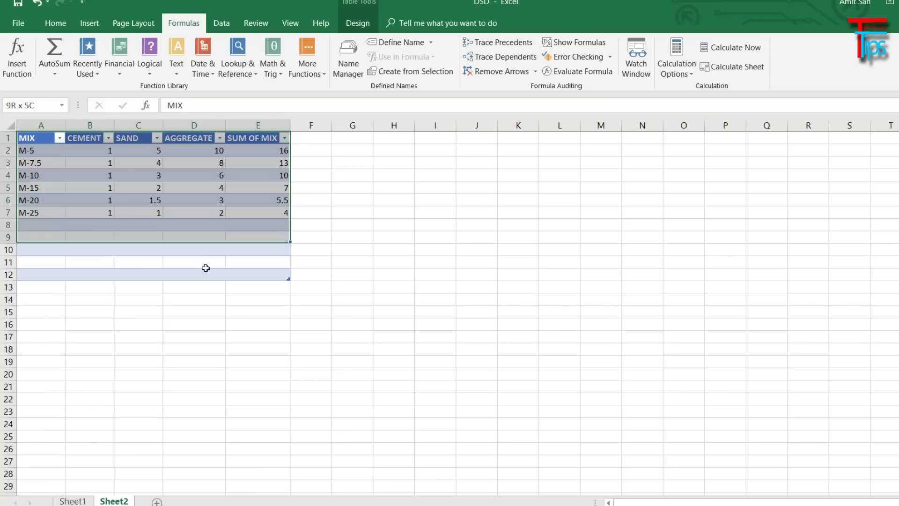
{"action": "left_click", "coordinate": [219, 367]}
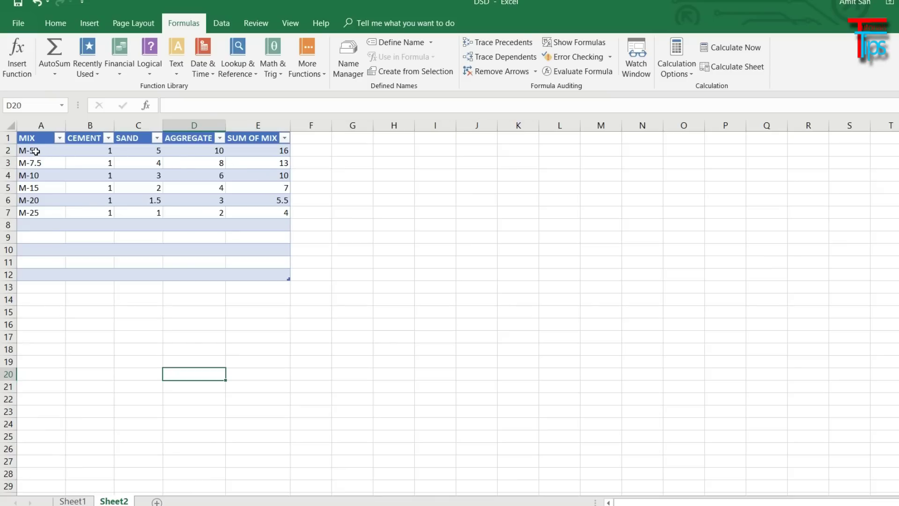
{"action": "left_click_drag", "start_coordinate": [85, 149], "coordinate": [291, 222]}
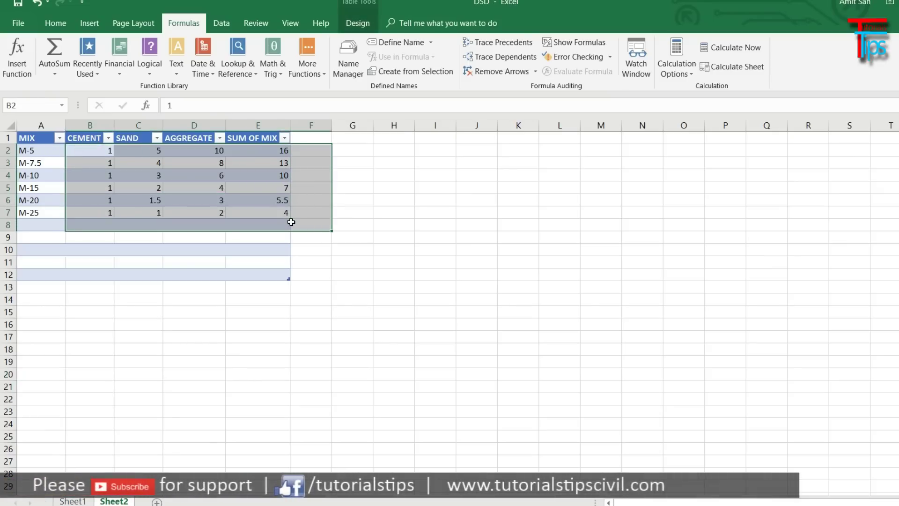
{"action": "left_click", "coordinate": [55, 23]}
{"action": "left_click", "coordinate": [394, 188]}
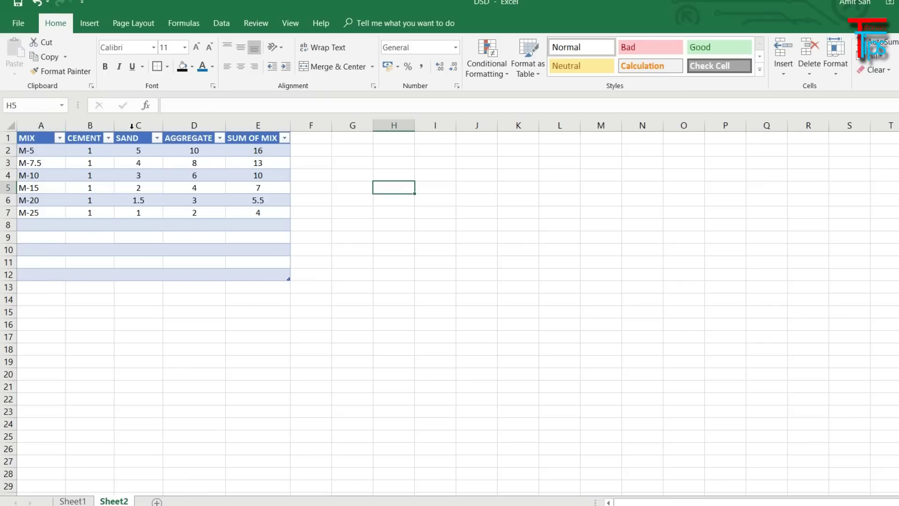
{"action": "mouse_move", "coordinate": [350, 141]}
{"action": "left_mouse_down"}
{"action": "mouse_move", "coordinate": [520, 161]}
{"action": "mouse_move", "coordinate": [534, 297]}
{"action": "mouse_move", "coordinate": [527, 268]}
{"action": "left_mouse_up"}
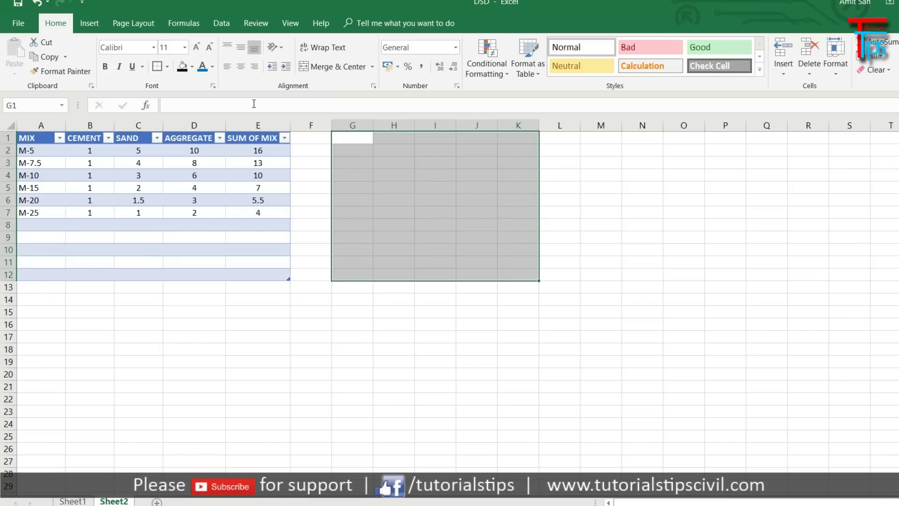
{"action": "left_click", "coordinate": [90, 23]}
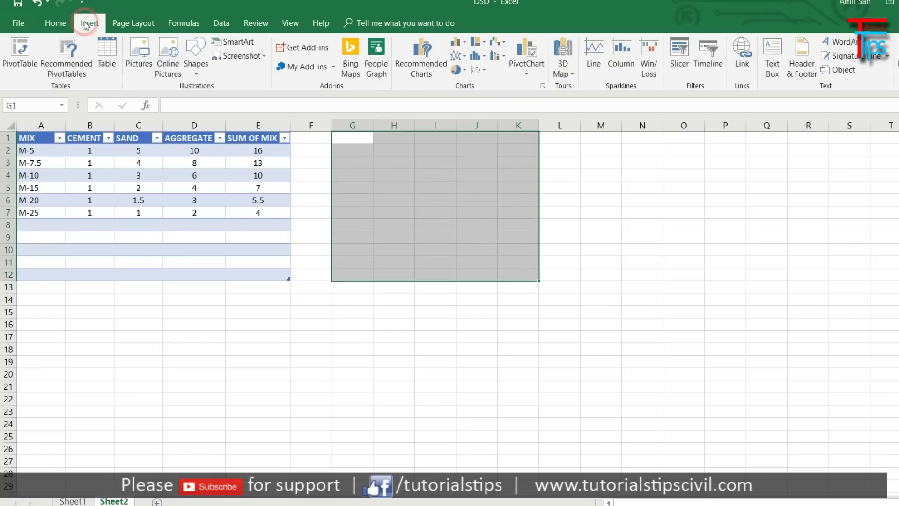
{"action": "left_click", "coordinate": [108, 59]}
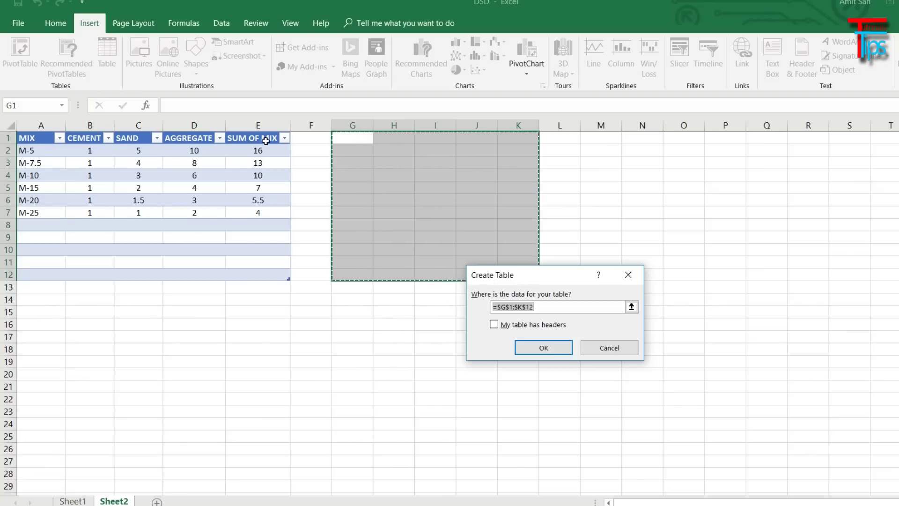
{"action": "left_click", "coordinate": [495, 324]}
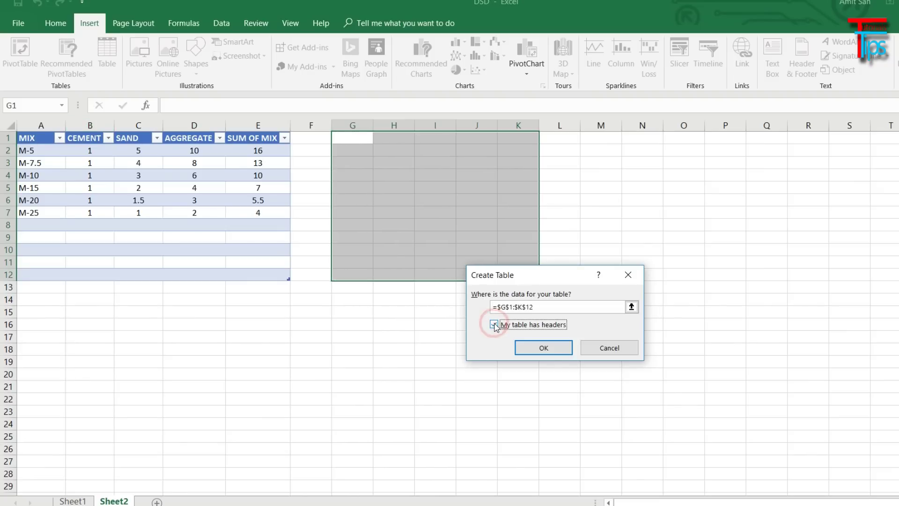
{"action": "left_click", "coordinate": [555, 350]}
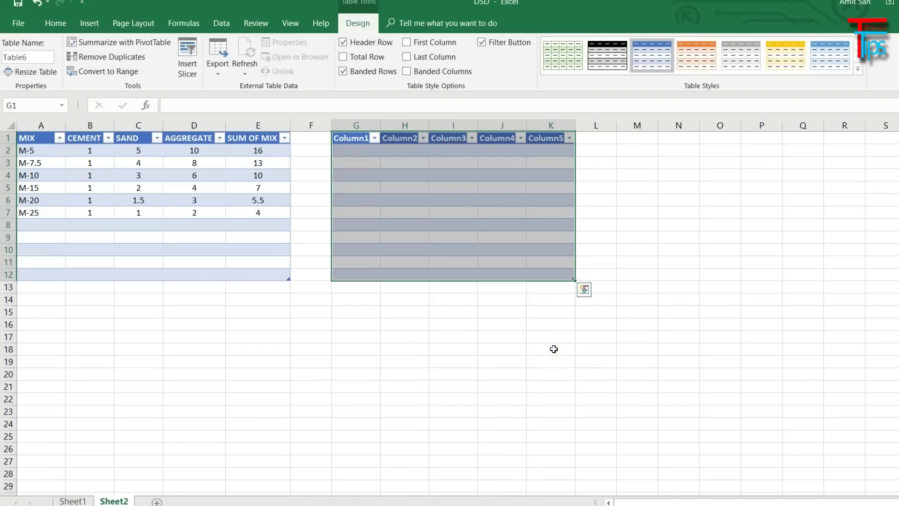
{"action": "left_click", "coordinate": [554, 349]}
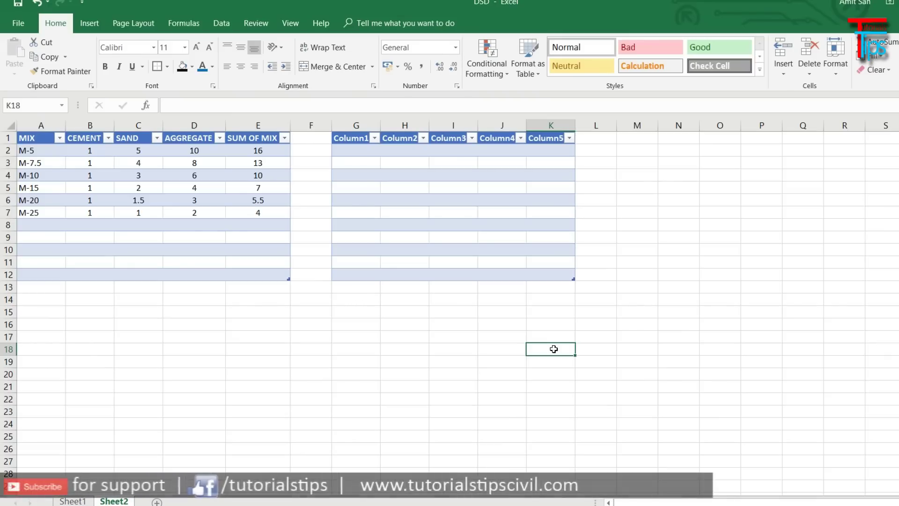
{"action": "left_click", "coordinate": [362, 153]}
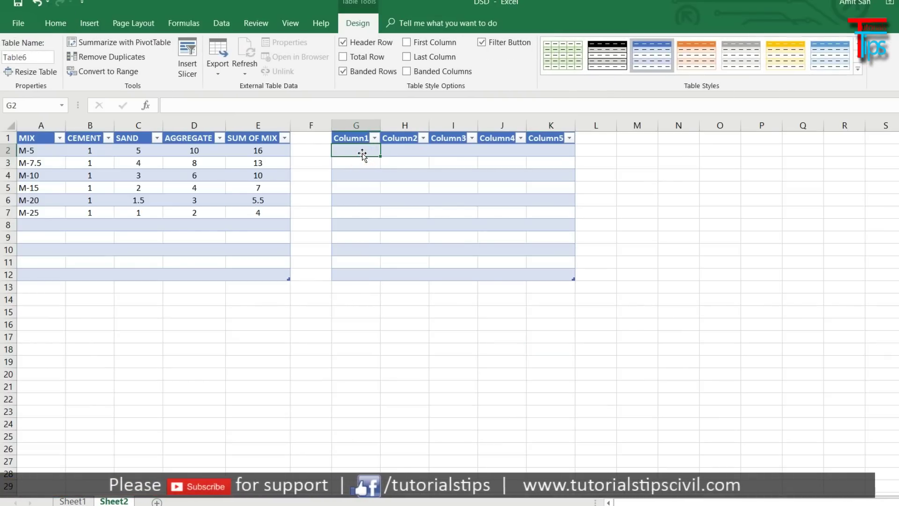
{"action": "type", "text": "m-5"}
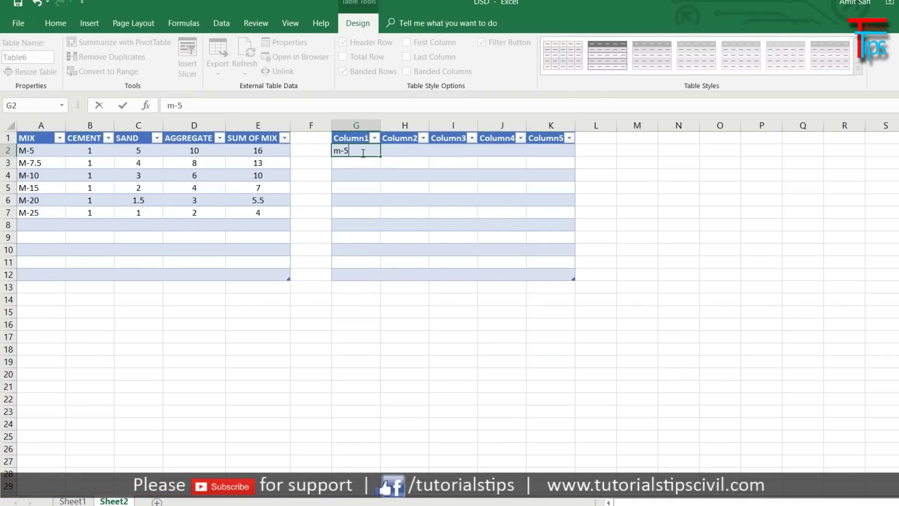
{"action": "key", "text": "Return"}
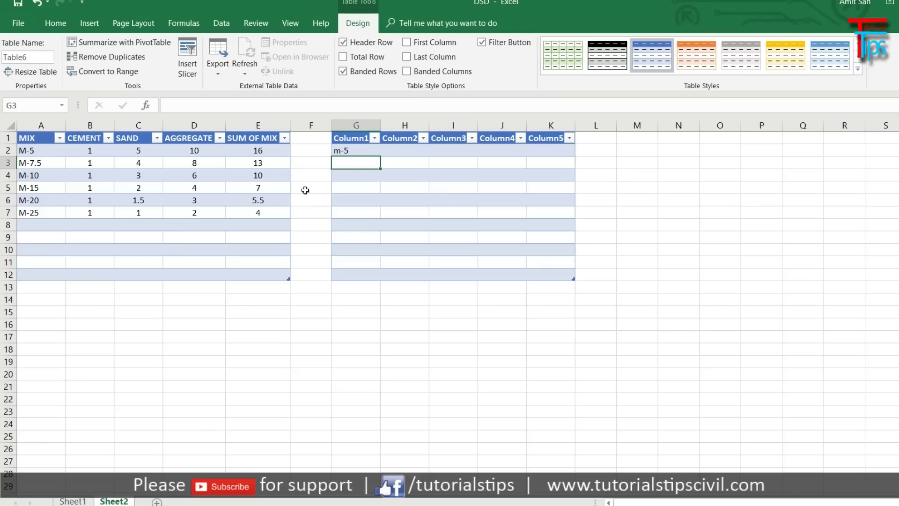
{"action": "key", "text": "ctrl+z"}
{"action": "key", "text": "ctrl+z"}
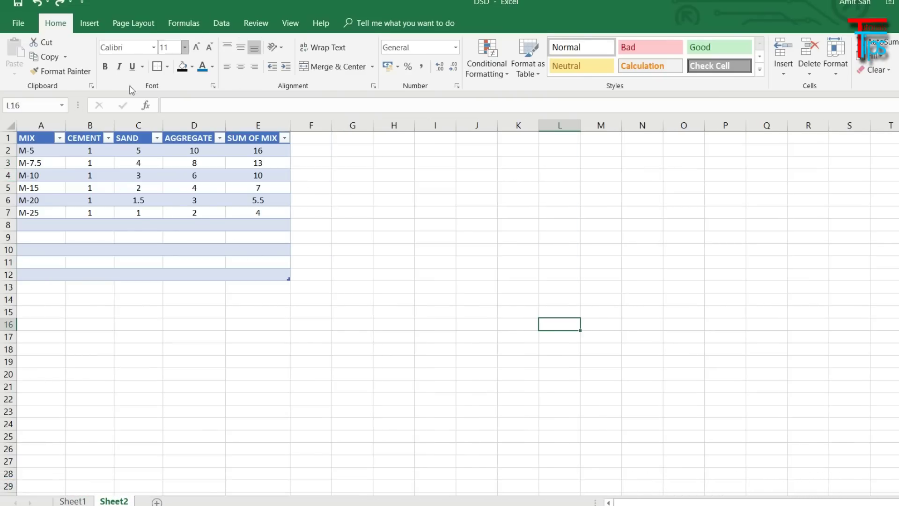
- Check the existing mainmanu name's definition in Name Manager
{"action": "left_click", "coordinate": [183, 33]}
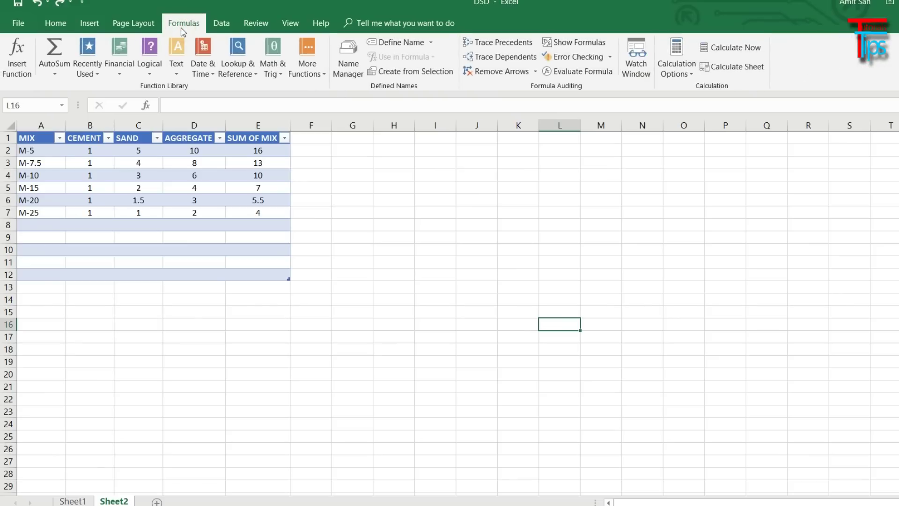
{"action": "left_click", "coordinate": [349, 56]}
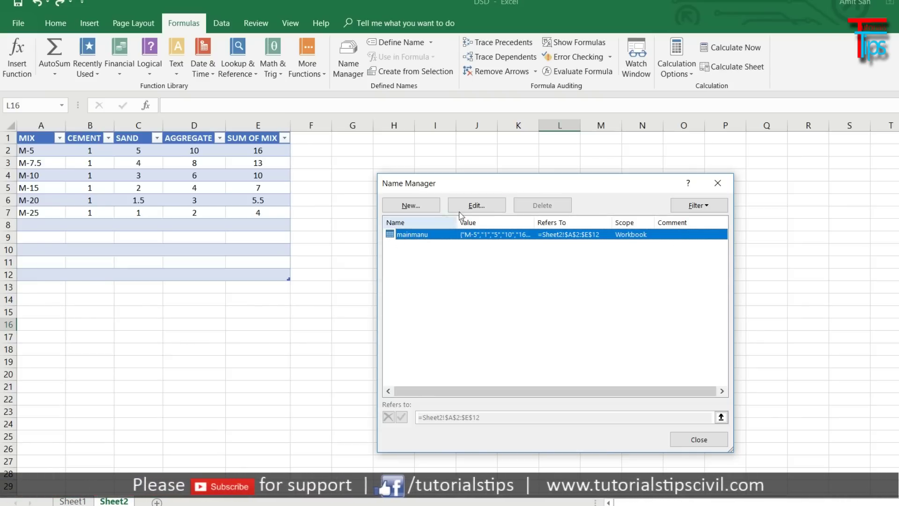
{"action": "left_click", "coordinate": [476, 206]}
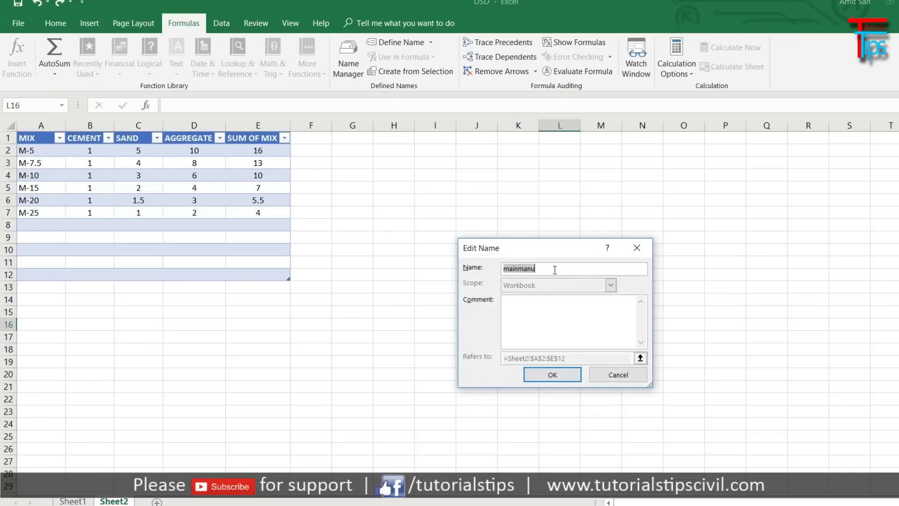
{"action": "left_click_drag", "start_coordinate": [527, 268], "coordinate": [472, 270]}
{"action": "left_click", "coordinate": [565, 376]}
{"action": "left_click", "coordinate": [566, 379]}
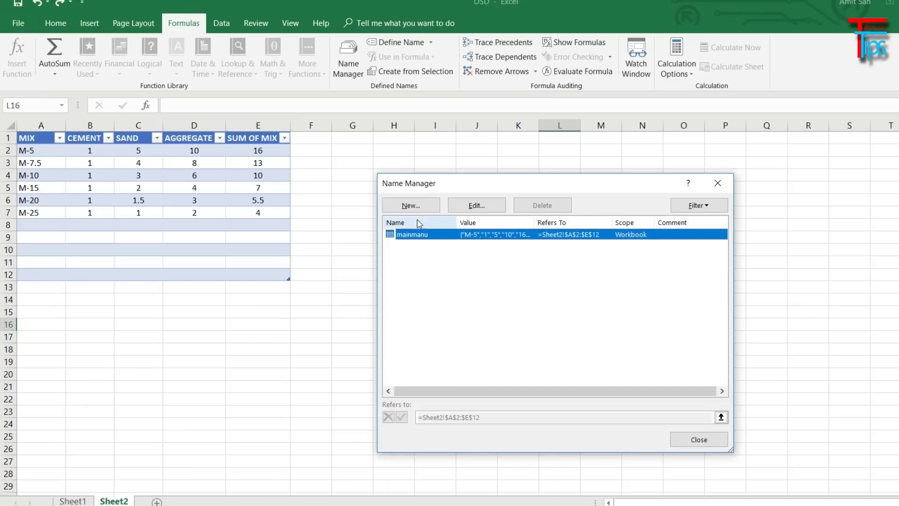
- Create the name dropdown referring to Sheet2!$A$2:$A$7
{"action": "left_click", "coordinate": [411, 206]}
{"action": "type", "text": "dropd"}
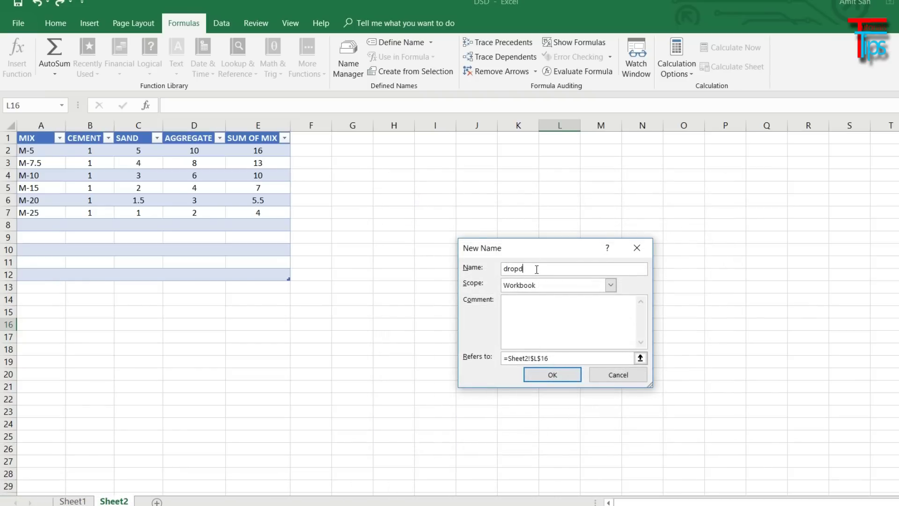
{"action": "type", "text": "o"}
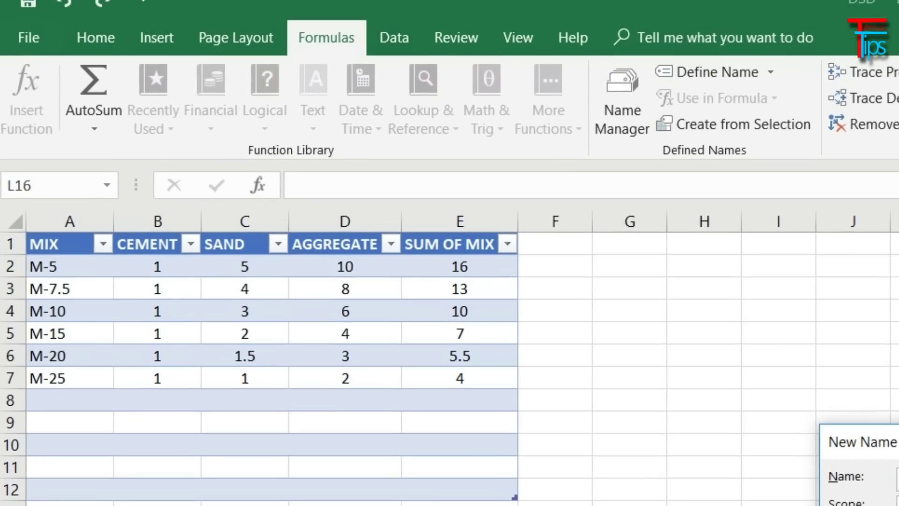
{"action": "type", "text": "wn"}
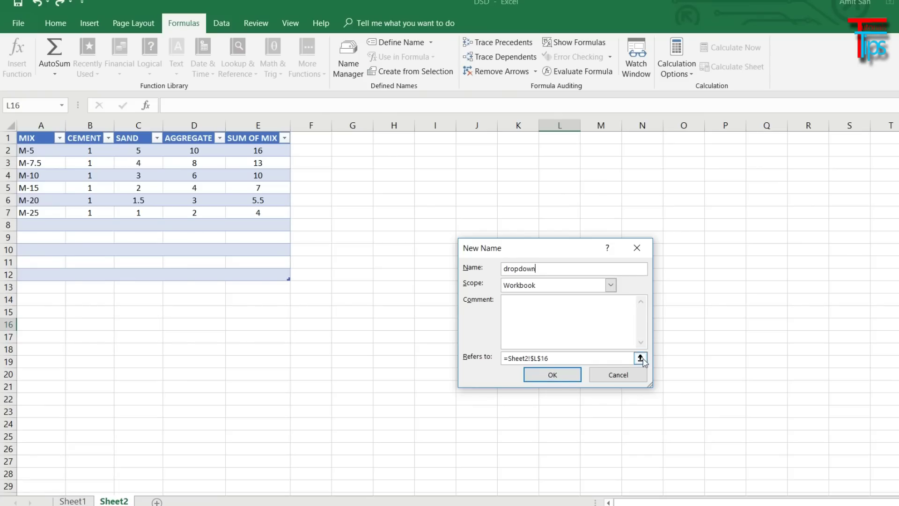
{"action": "left_click", "coordinate": [640, 358]}
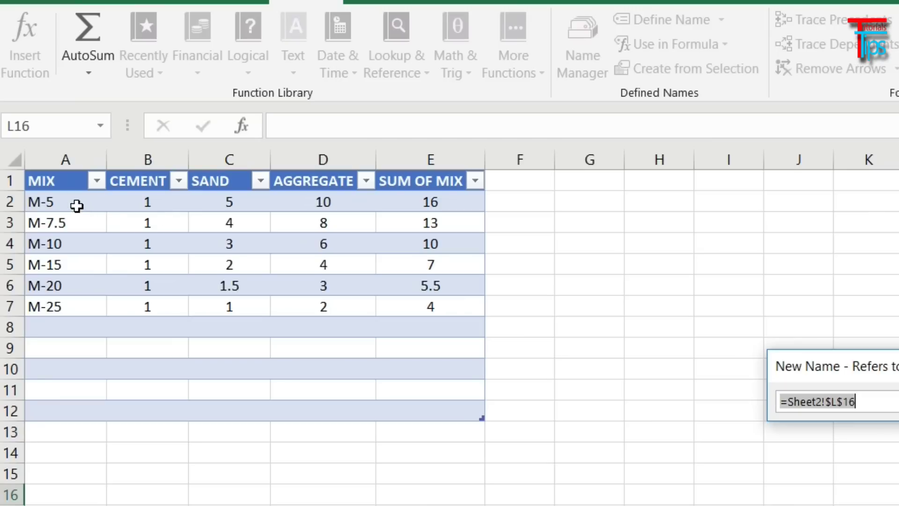
{"action": "left_click_drag", "start_coordinate": [76, 206], "coordinate": [51, 308]}
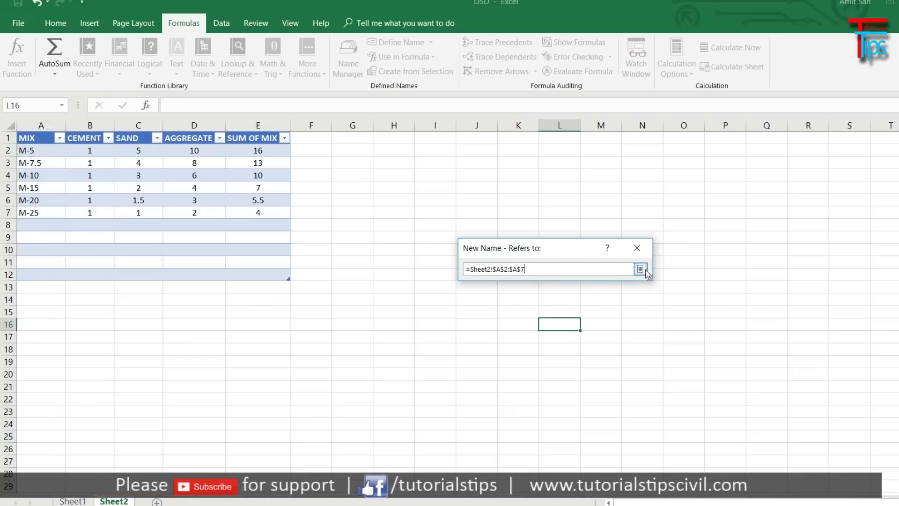
{"action": "left_click", "coordinate": [640, 269]}
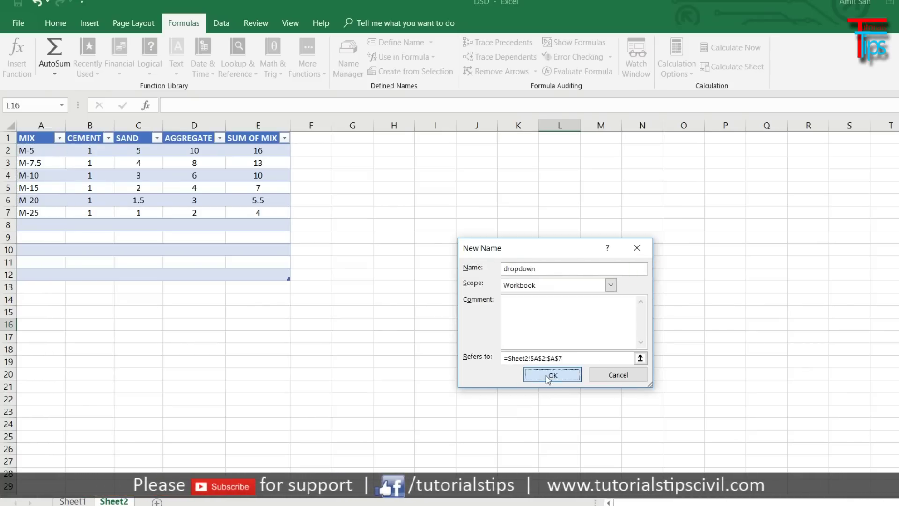
{"action": "left_click", "coordinate": [552, 375]}
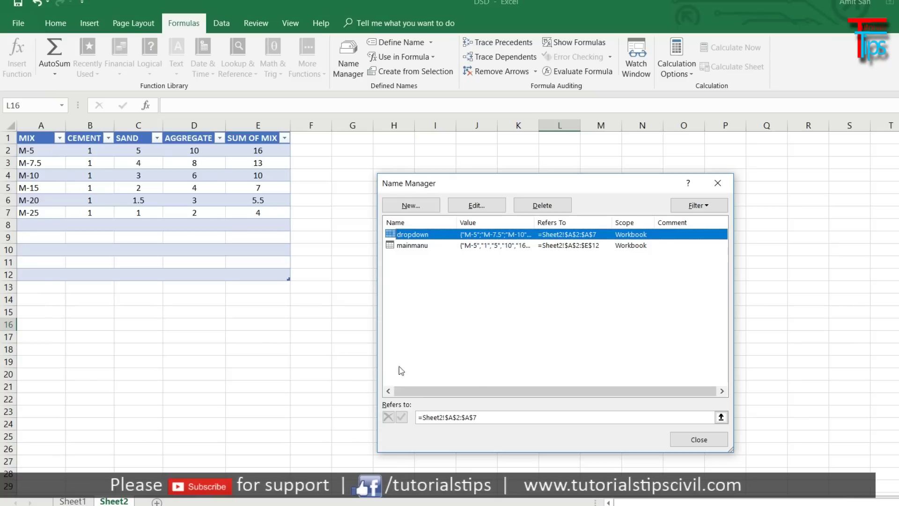
{"action": "left_click", "coordinate": [698, 439]}
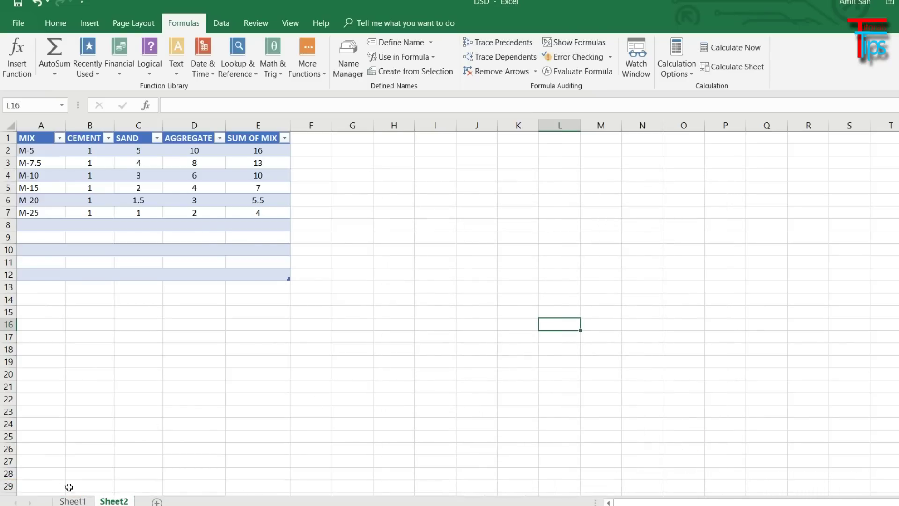
- Give Sheet1 cell A2 list data validation with source =dropdown
{"action": "left_click", "coordinate": [72, 501]}
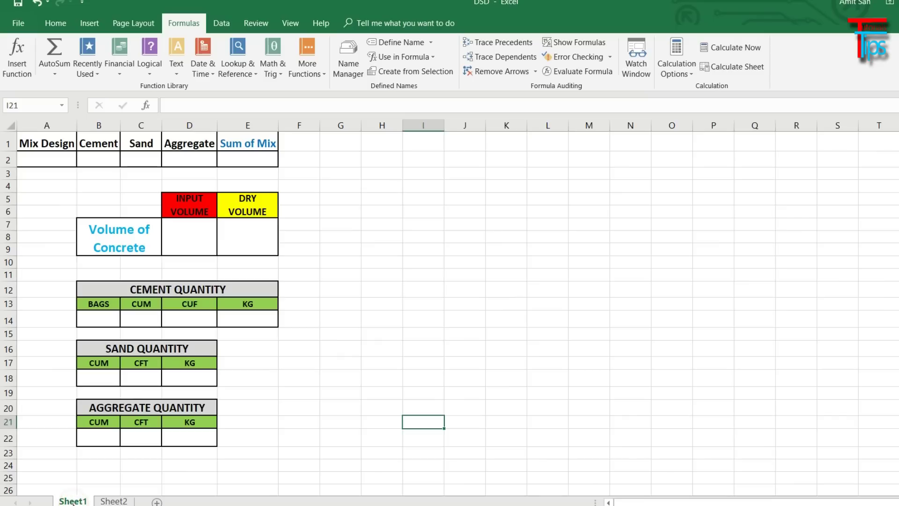
{"action": "left_click", "coordinate": [359, 285]}
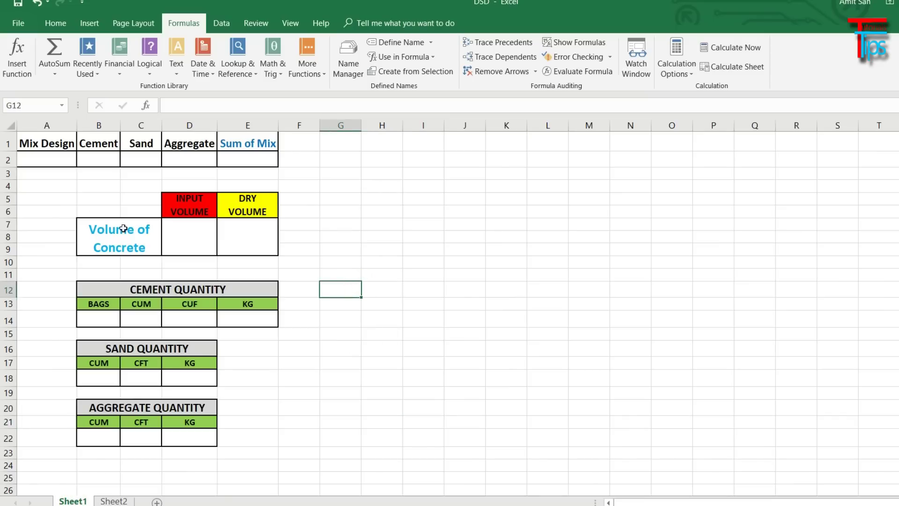
{"action": "left_click", "coordinate": [30, 160]}
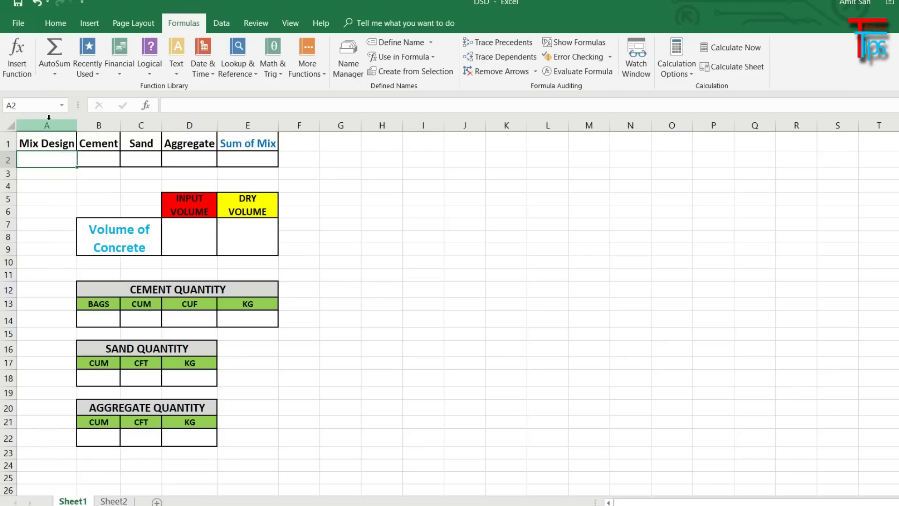
{"action": "left_click", "coordinate": [57, 159]}
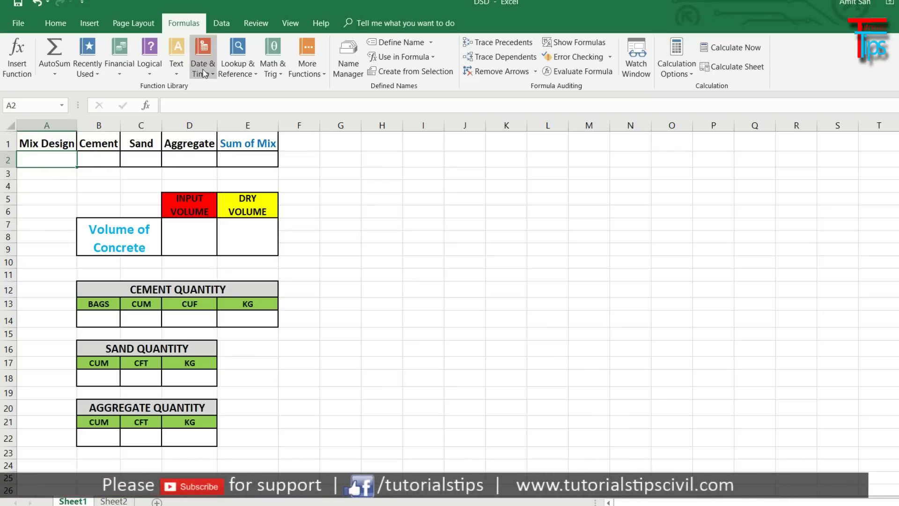
{"action": "left_click", "coordinate": [226, 25]}
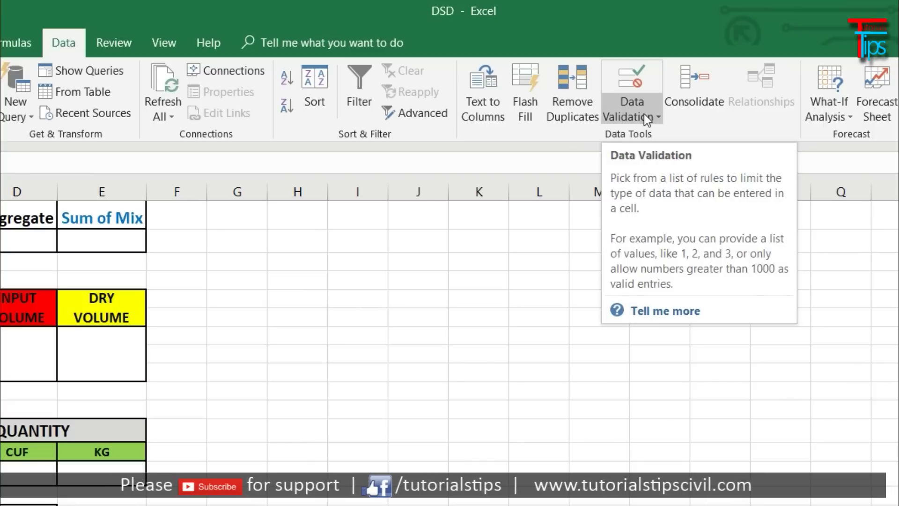
{"action": "left_click", "coordinate": [645, 120]}
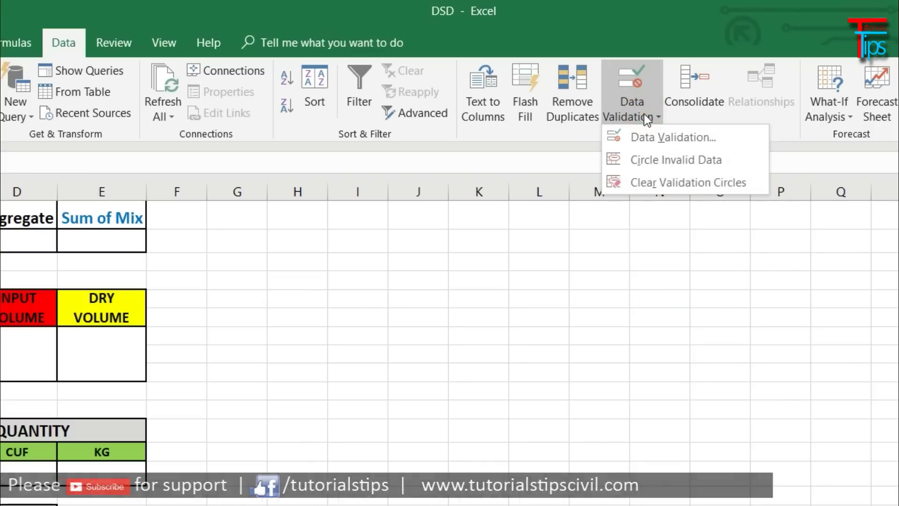
{"action": "left_click", "coordinate": [654, 144]}
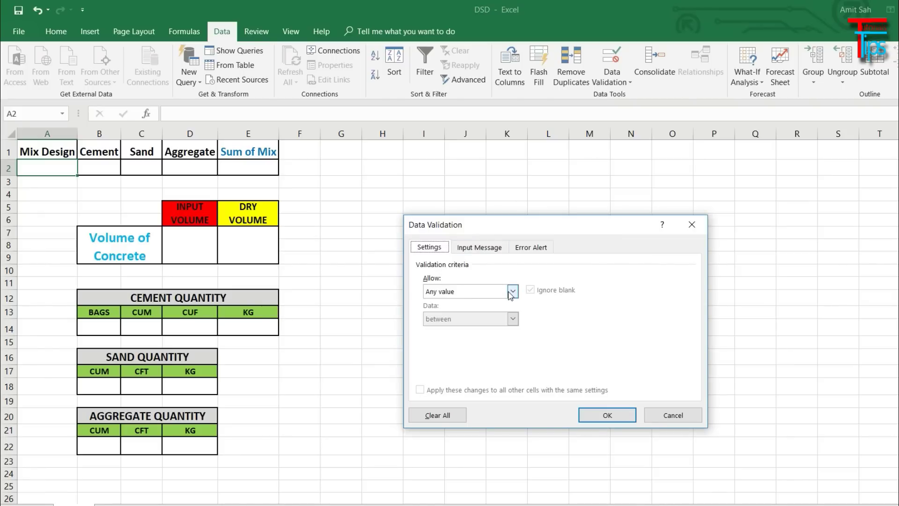
{"action": "left_click", "coordinate": [512, 293]}
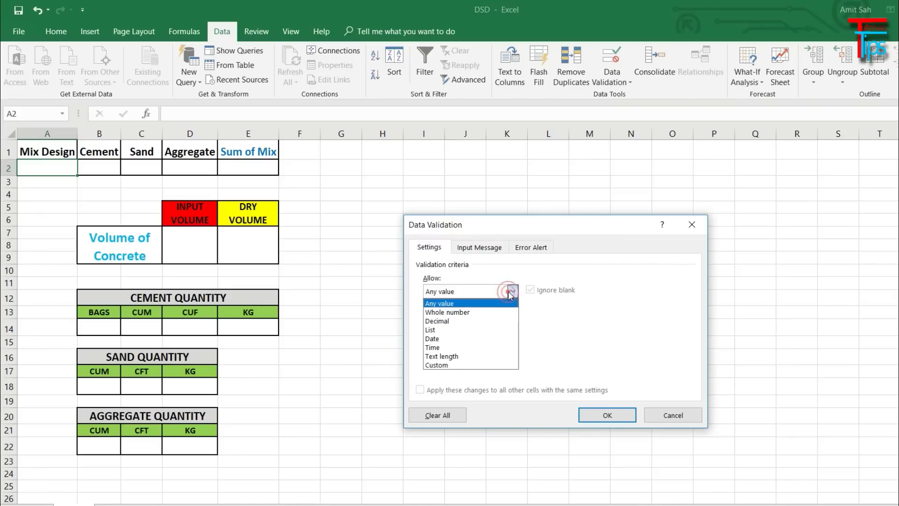
{"action": "left_click", "coordinate": [427, 329]}
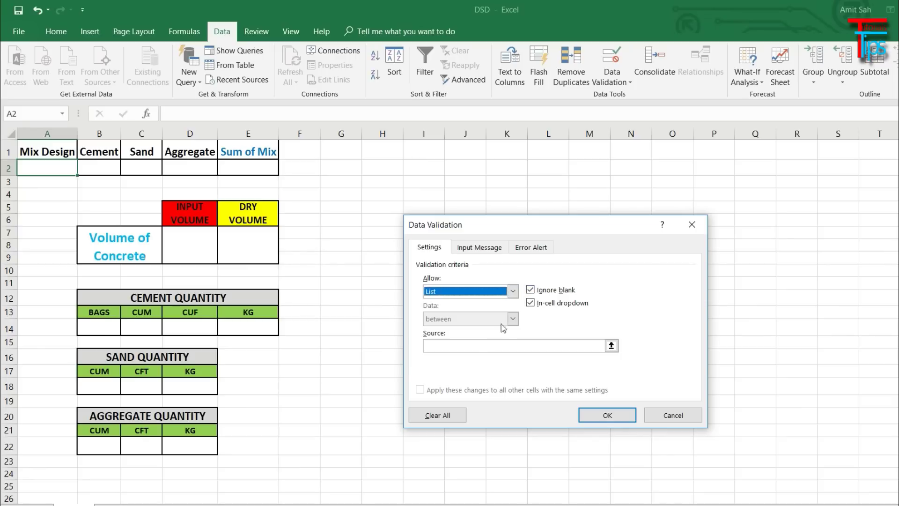
{"action": "left_click", "coordinate": [474, 347]}
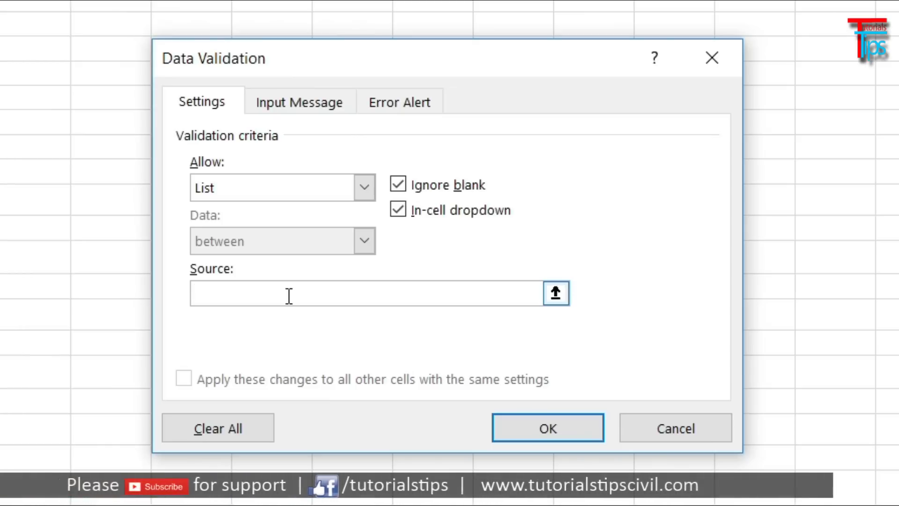
{"action": "type", "text": "=dropdow"}
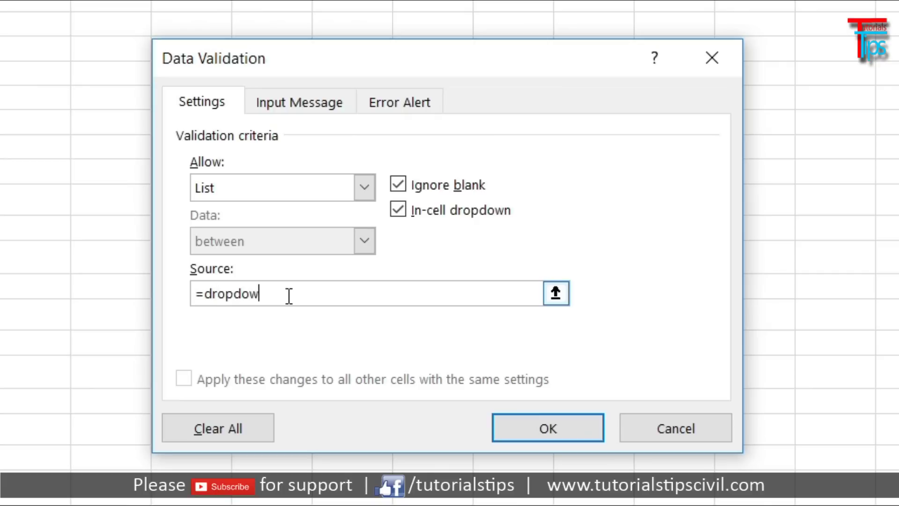
{"action": "left_click", "coordinate": [550, 429]}
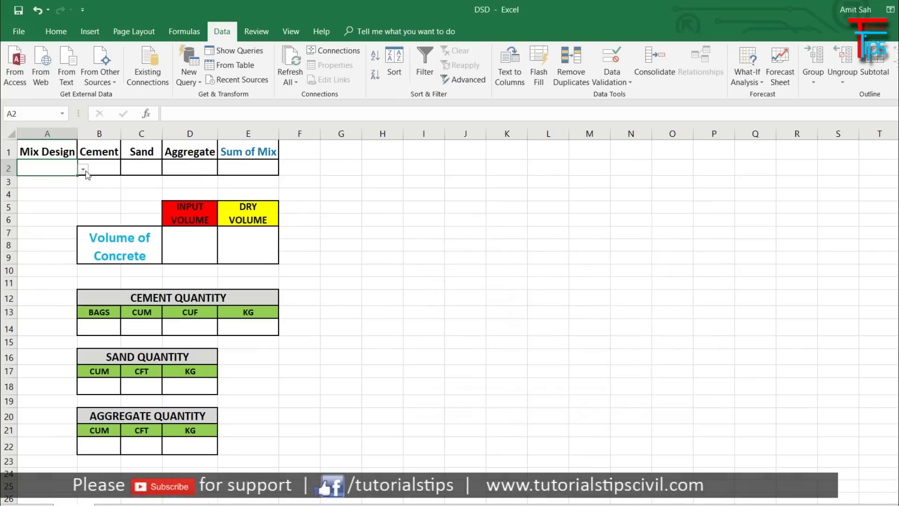
- Try the new A2 dropdown, choosing M-5 as the mix design
{"action": "left_click", "coordinate": [92, 169]}
{"action": "left_click", "coordinate": [139, 229]}
{"action": "left_click", "coordinate": [166, 228]}
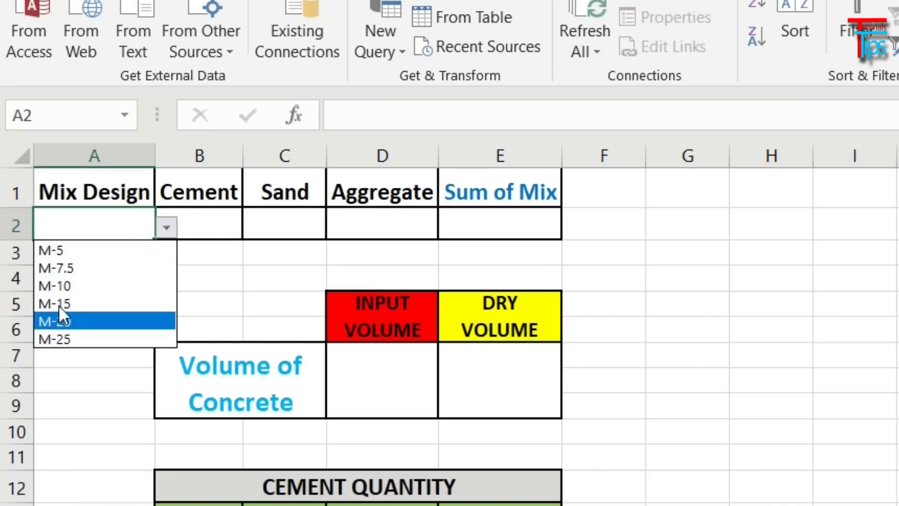
{"action": "left_click", "coordinate": [59, 255]}
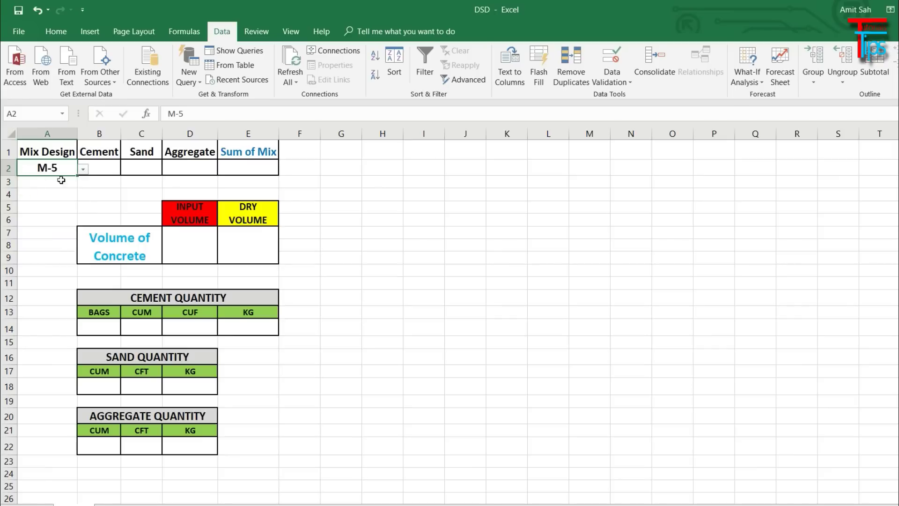
{"action": "left_click", "coordinate": [83, 169]}
{"action": "left_click", "coordinate": [39, 195]}
{"action": "left_click_drag", "start_coordinate": [128, 162], "coordinate": [247, 177]}
- Review the MIX, CEMENT, SAND, AGGREGATE and SUM OF MIX columns on the table sheet
{"action": "left_click", "coordinate": [112, 501]}
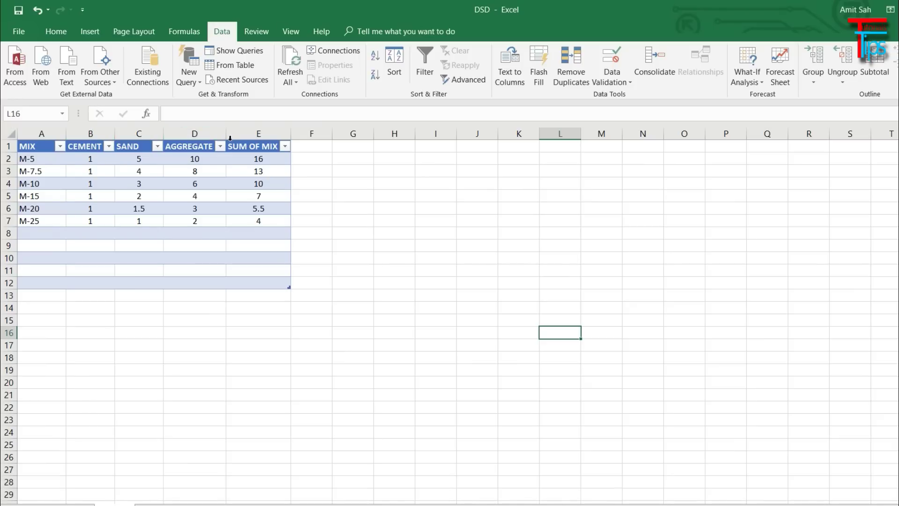
{"action": "left_click", "coordinate": [42, 134]}
{"action": "left_click", "coordinate": [86, 134]}
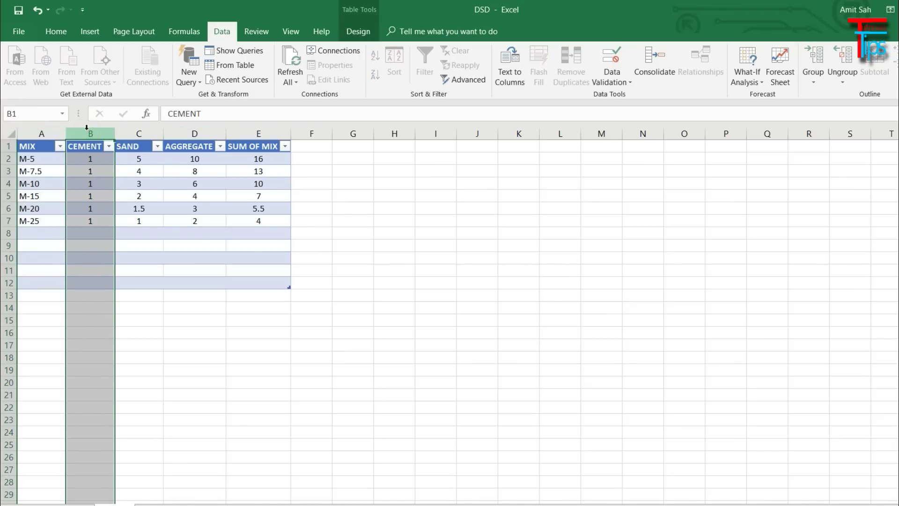
{"action": "left_click", "coordinate": [137, 133]}
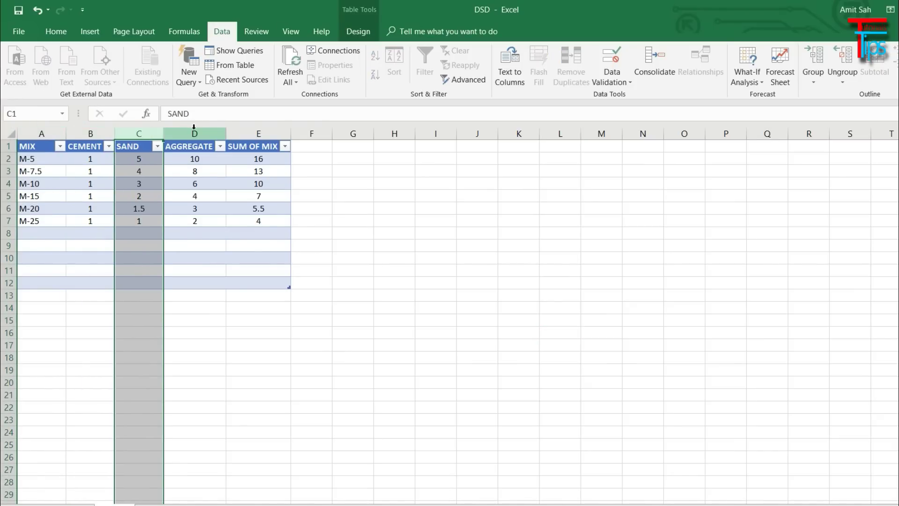
{"action": "left_click", "coordinate": [193, 128]}
{"action": "left_click", "coordinate": [264, 131]}
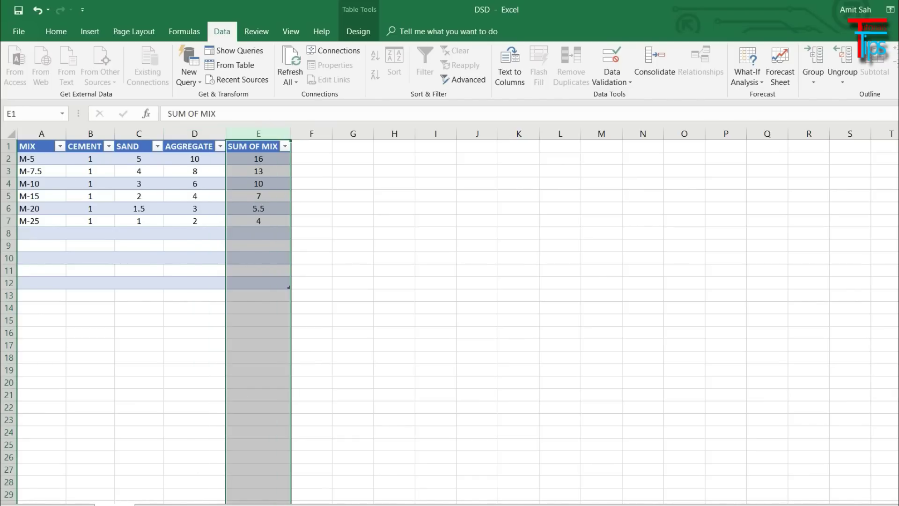
{"action": "left_click", "coordinate": [440, 311]}
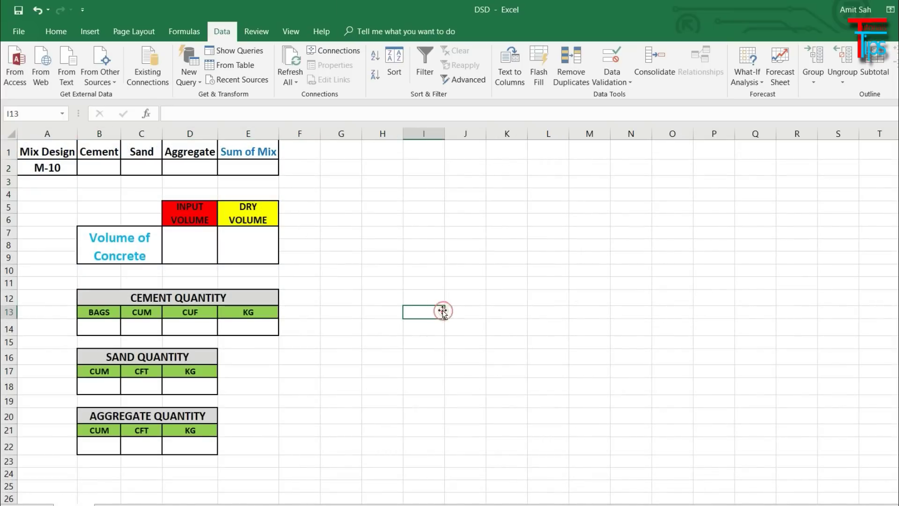
- Choose M-10 as the mix design in A2
{"action": "left_click", "coordinate": [36, 171]}
{"action": "left_click", "coordinate": [83, 169]}
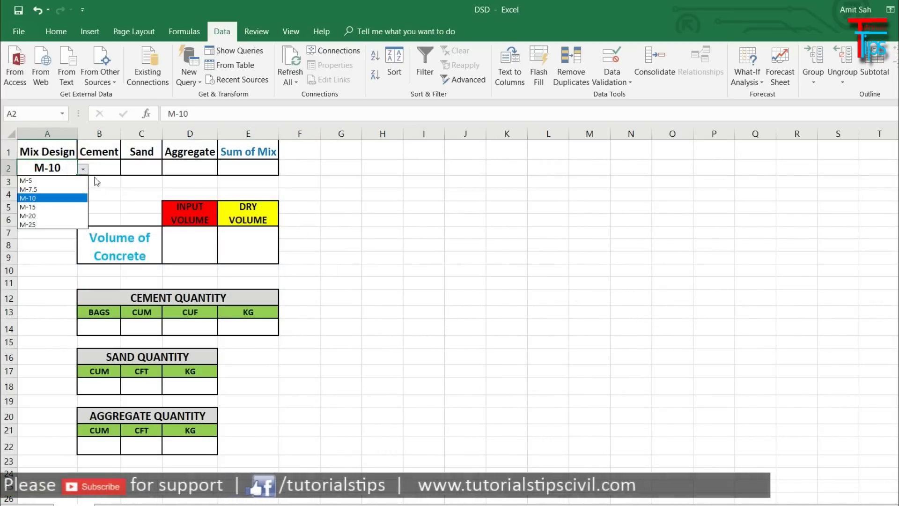
{"action": "left_click", "coordinate": [100, 186]}
{"action": "left_click", "coordinate": [95, 166]}
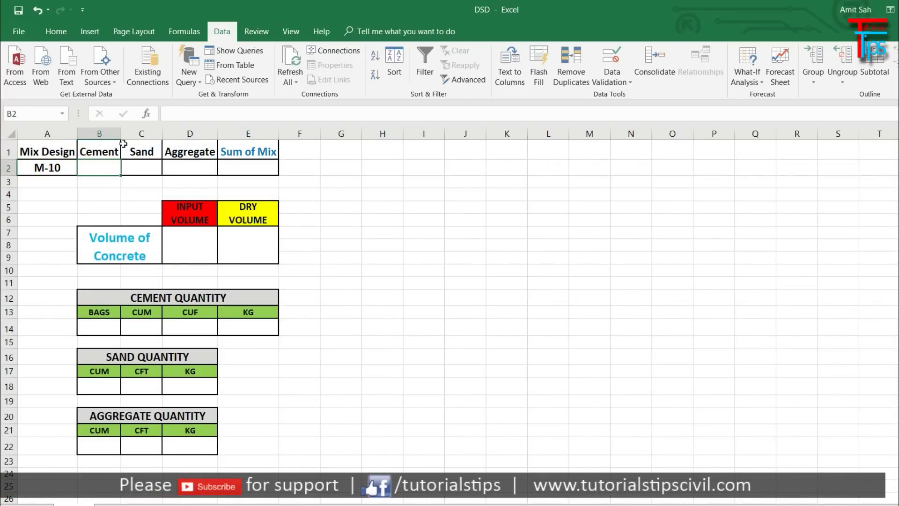
- Widen column B and start the formula =VLOOKUP($A$2 in cell B2
{"action": "left_click_drag", "start_coordinate": [121, 134], "coordinate": [309, 136]}
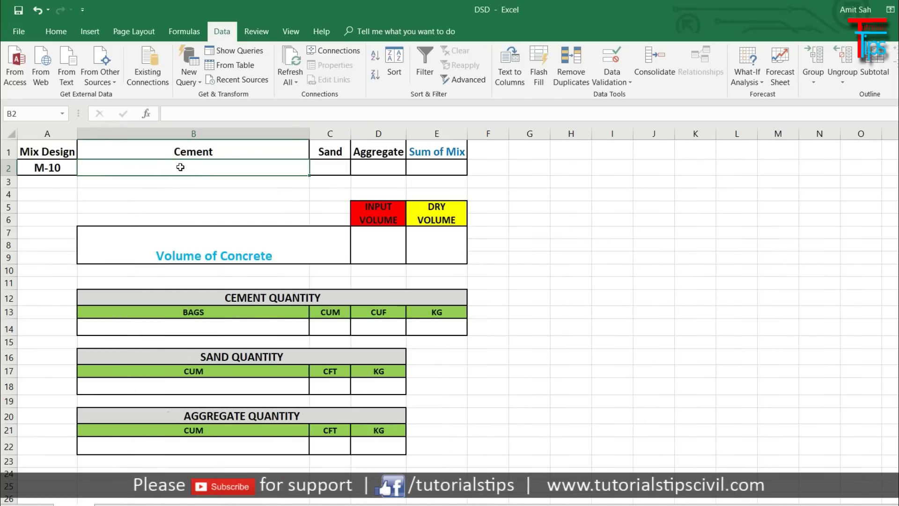
{"action": "type", "text": "="}
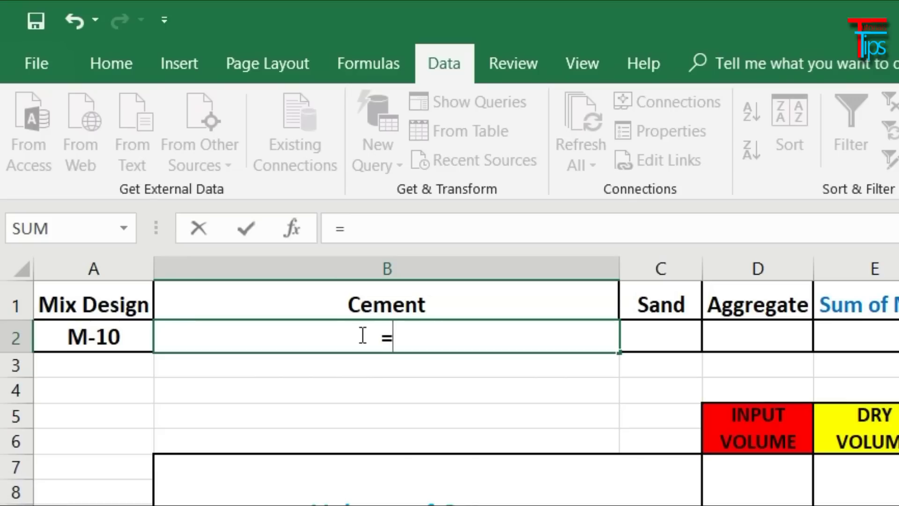
{"action": "type", "text": "v"}
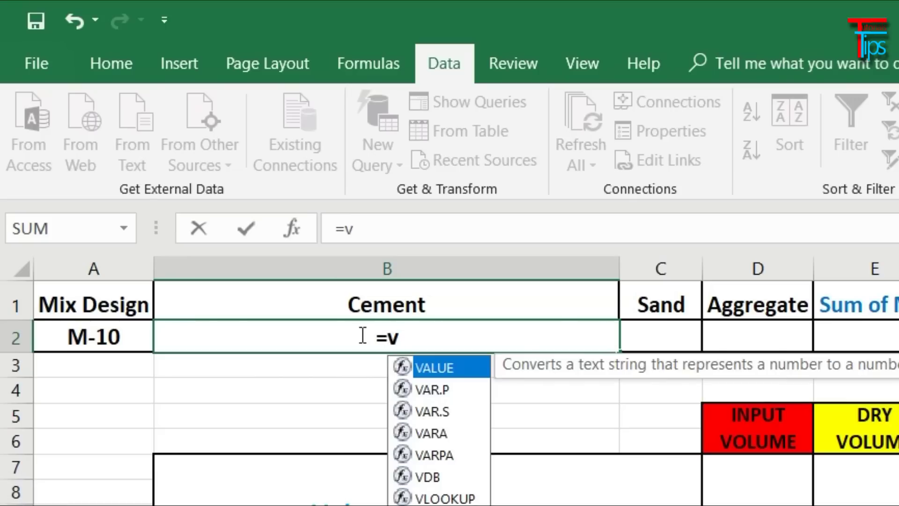
{"action": "type", "text": "lookup"}
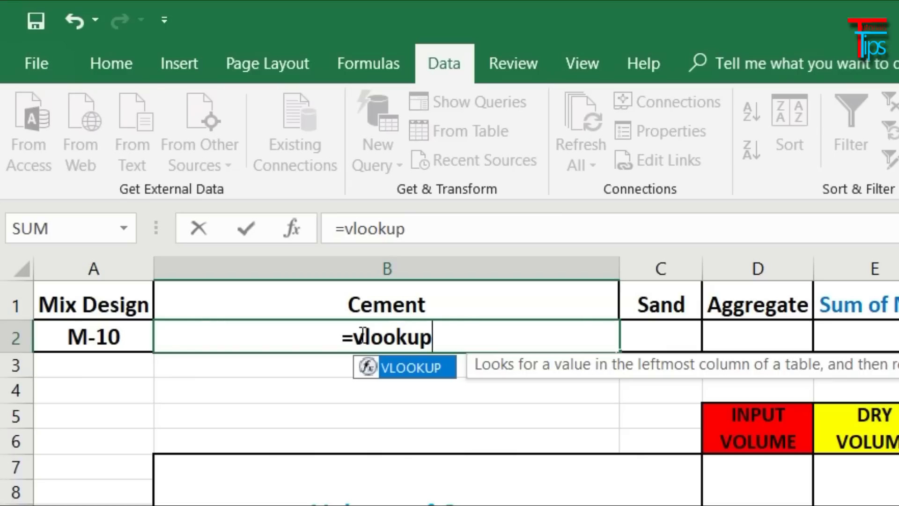
{"action": "key", "text": "Tab"}
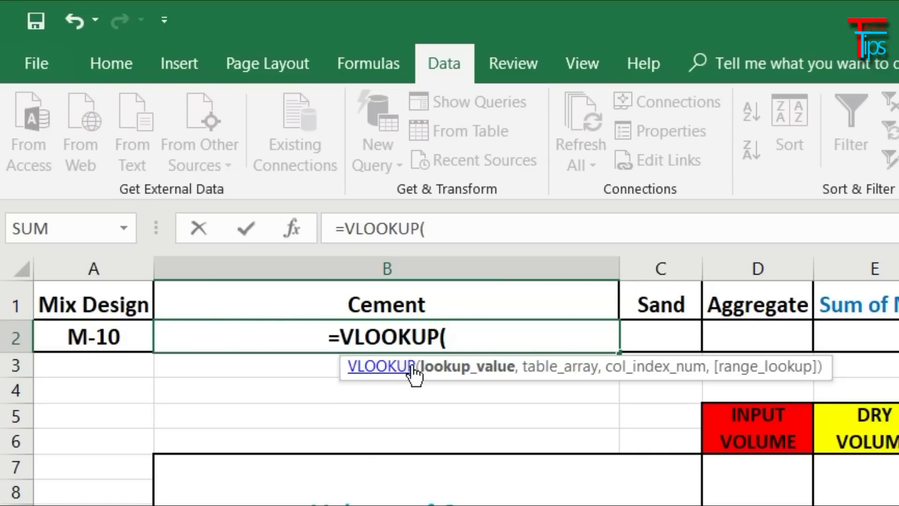
{"action": "type", "text": "$"}
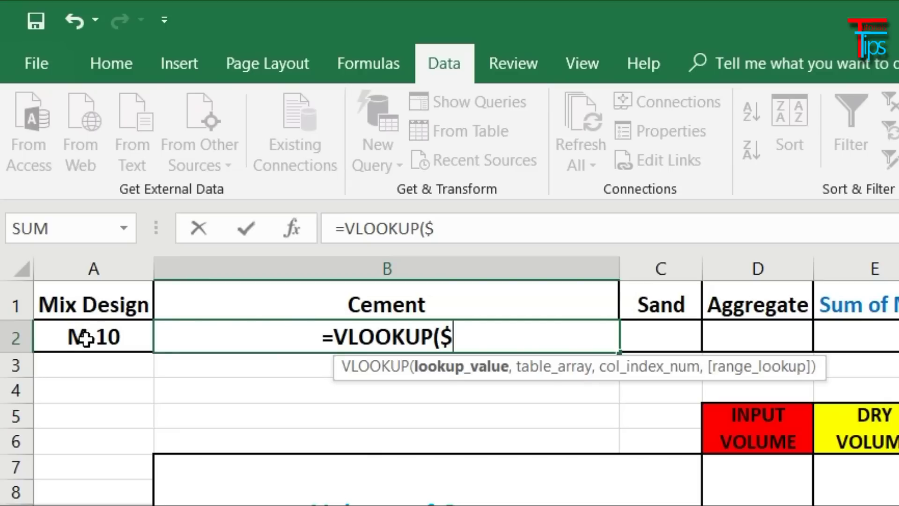
{"action": "type", "text": "A"}
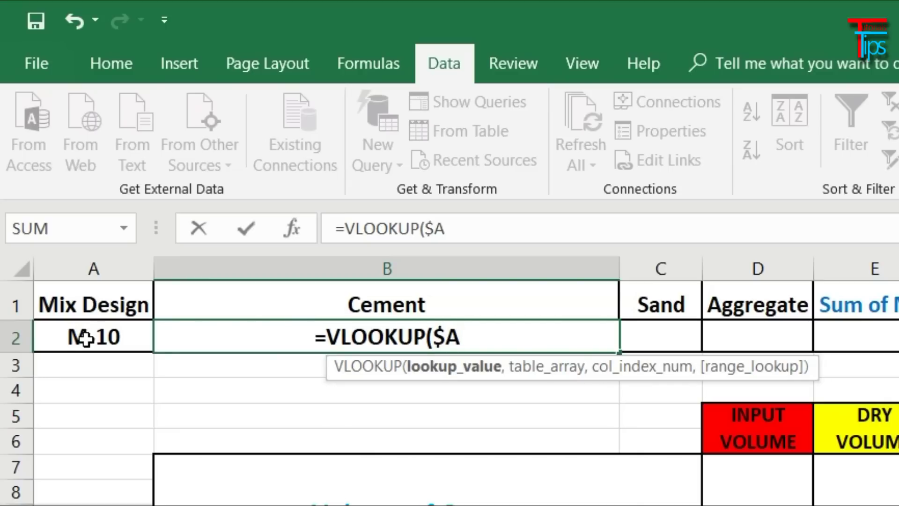
{"action": "type", "text": "$"}
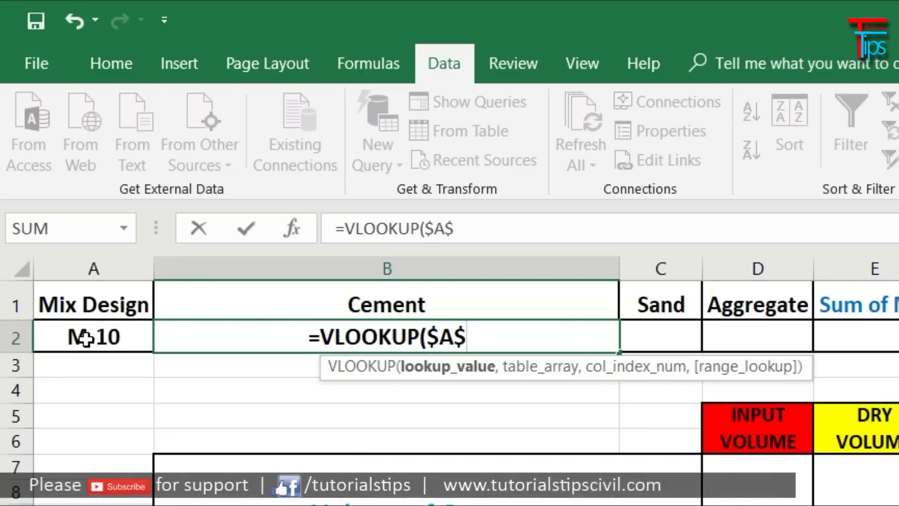
{"action": "type", "text": "2"}
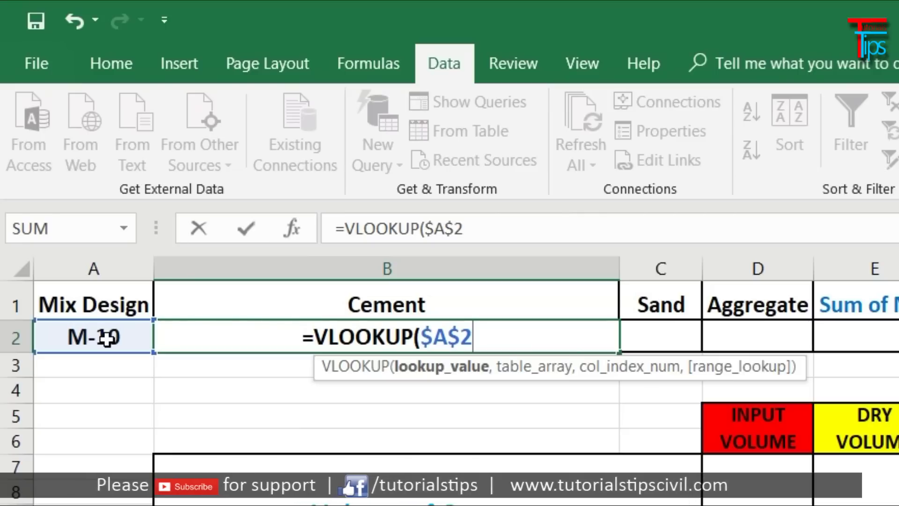
- Finish B2 as =VLOOKUP($A$2,mainmanu,2,0), returning the M-10 cement ratio 1
{"action": "type", "text": ","}
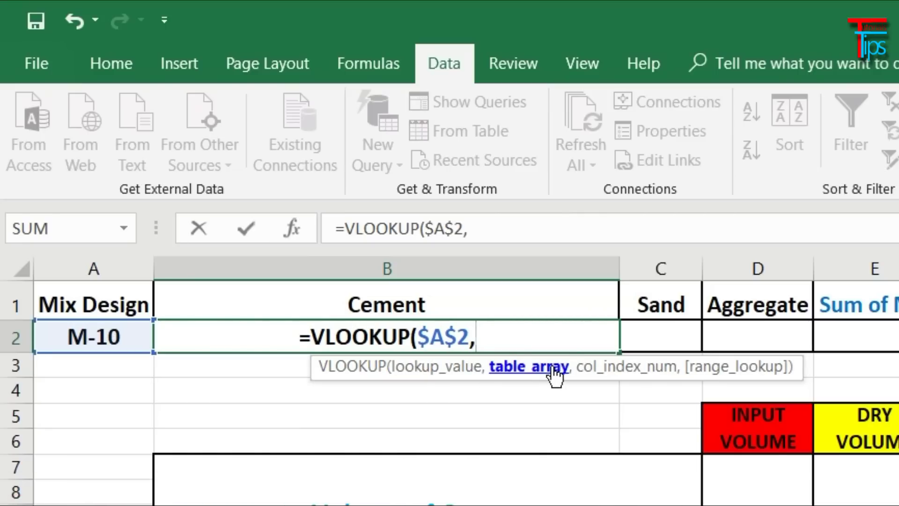
{"action": "type", "text": "mainmanu"}
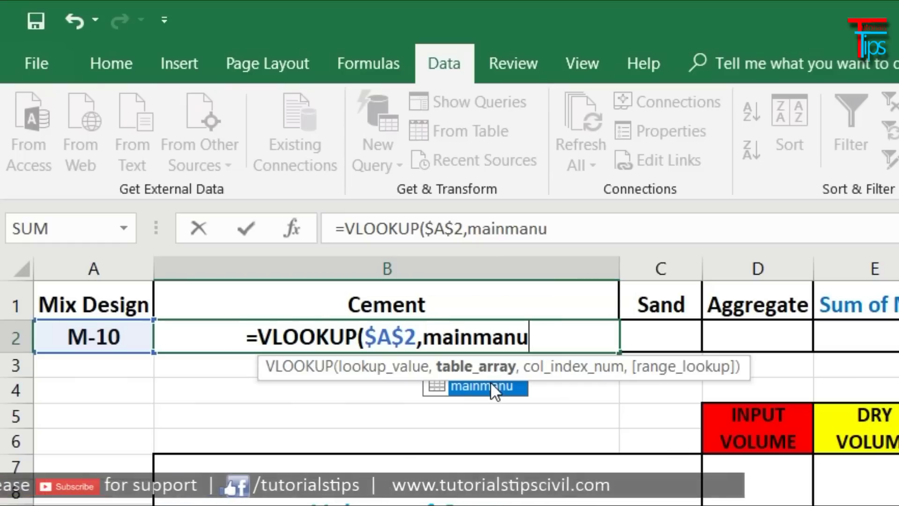
{"action": "type", "text": ","}
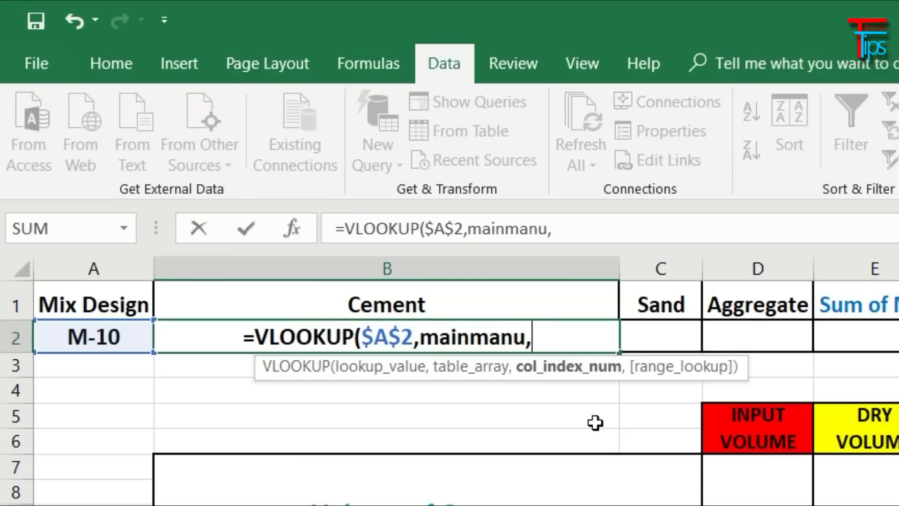
{"action": "type", "text": "2,"}
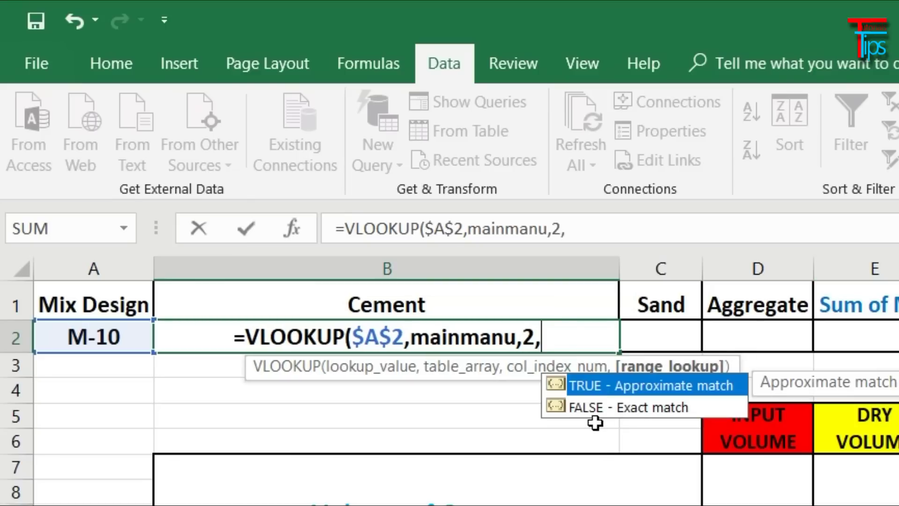
{"action": "type", "text": "0"}
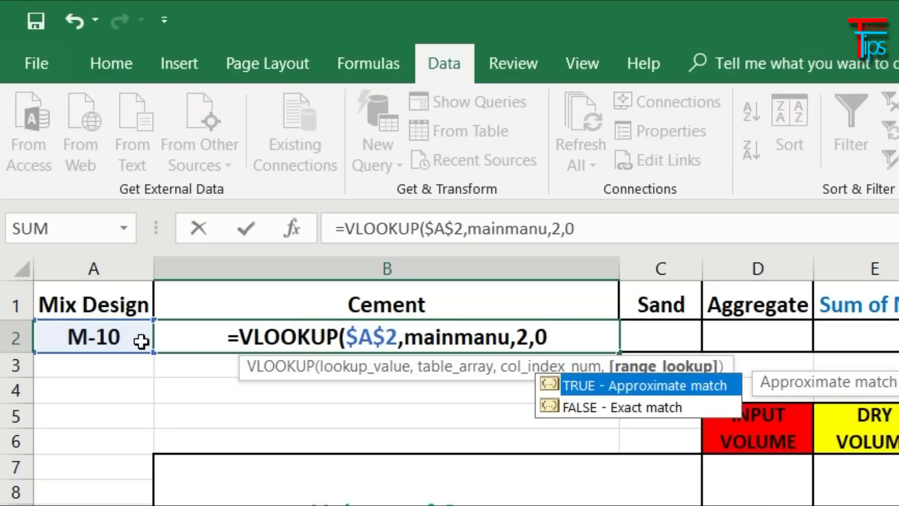
{"action": "type", "text": ")"}
{"action": "key", "text": "Return"}
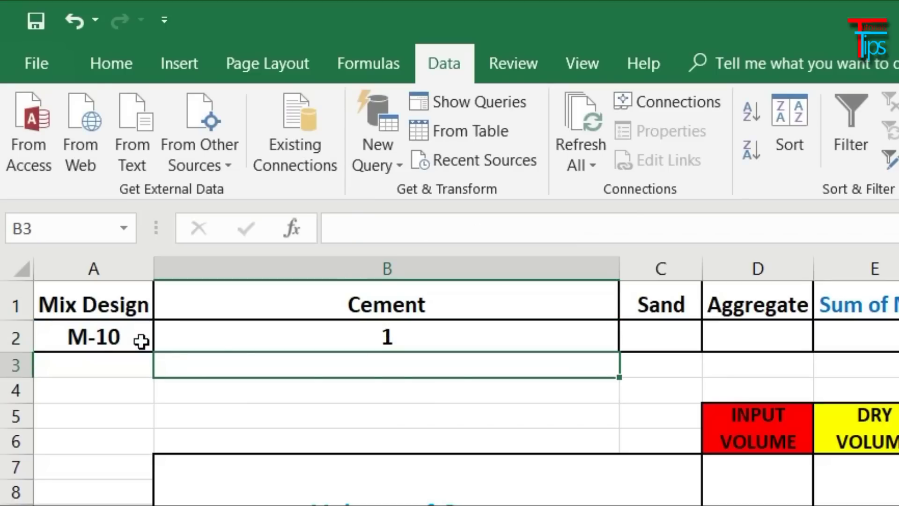
- Pick M-25 in A2 and auto-fit column B back to its Cement heading
{"action": "left_click", "coordinate": [384, 335]}
{"action": "left_click", "coordinate": [120, 335]}
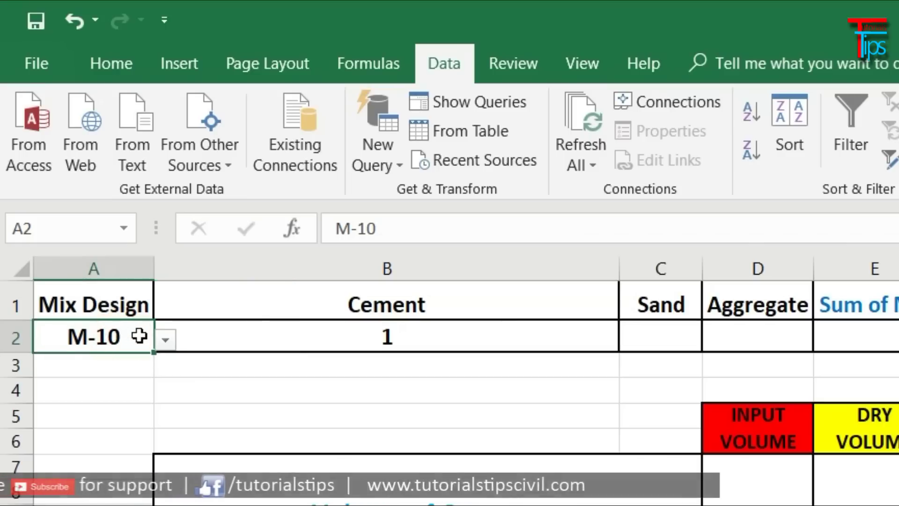
{"action": "left_click", "coordinate": [166, 341]}
{"action": "left_click", "coordinate": [76, 447]}
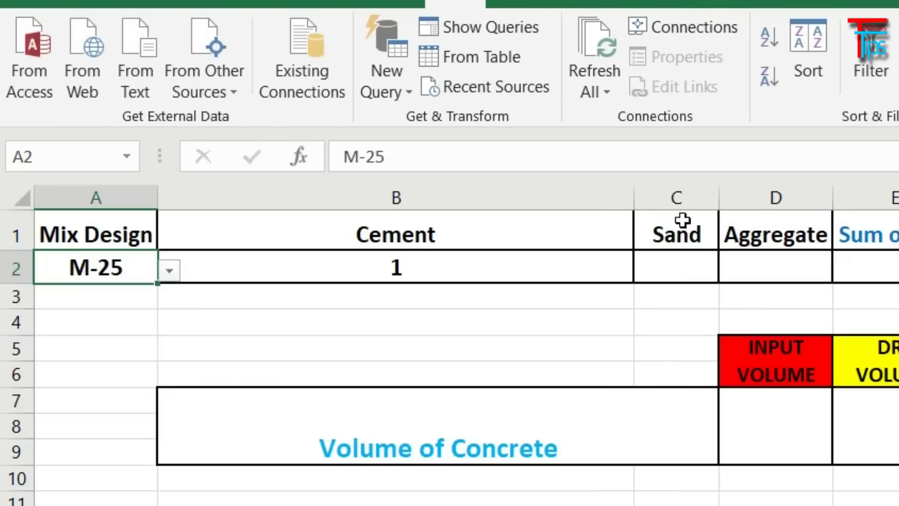
{"action": "left_click_drag", "start_coordinate": [633, 194], "coordinate": [490, 199]}
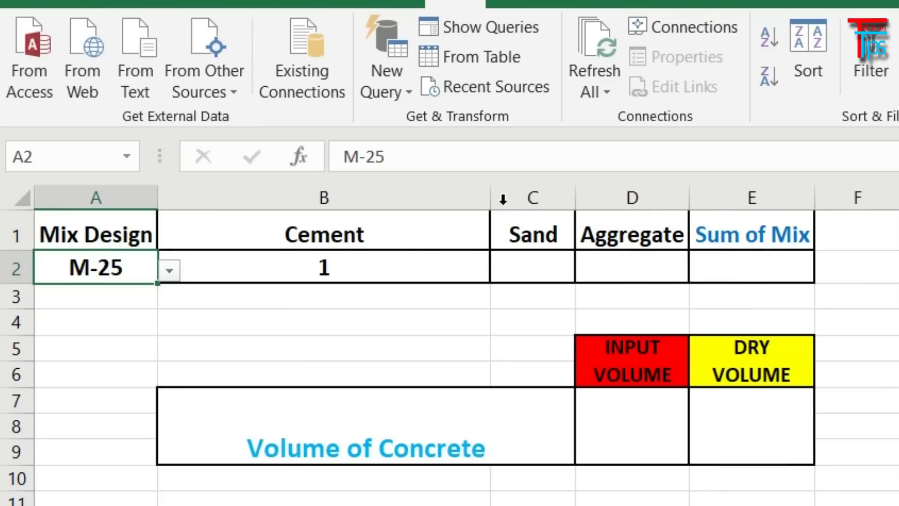
{"action": "double_click", "coordinate": [490, 196]}
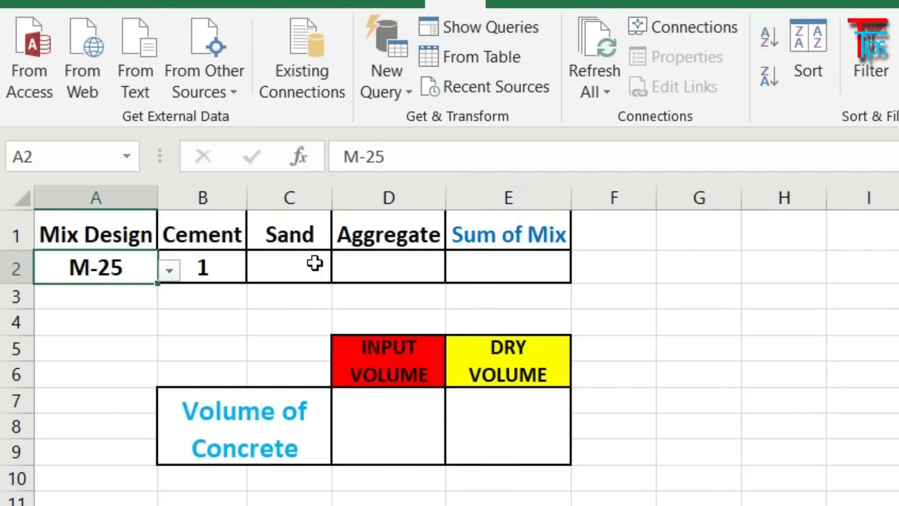
- Copy the cement lookup formula from B2 into Sand C2, Aggregate D2 and Sum of Mix E2
{"action": "left_click", "coordinate": [211, 270]}
{"action": "key", "text": "ctrl+c"}
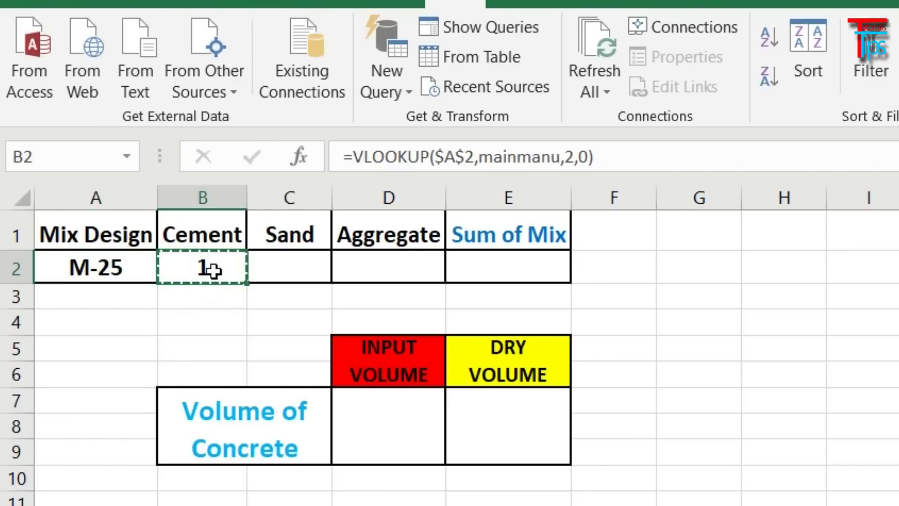
{"action": "left_click", "coordinate": [272, 279]}
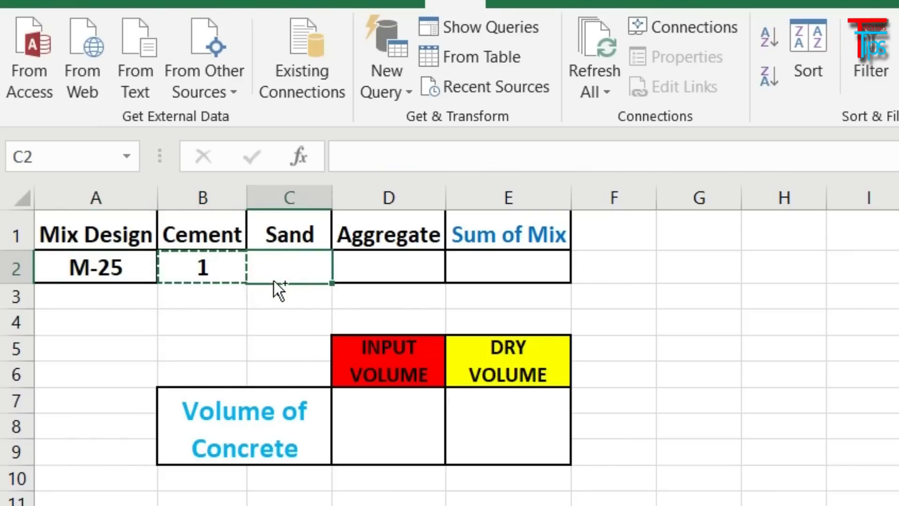
{"action": "key", "text": "ctrl+v"}
{"action": "left_click", "coordinate": [368, 265]}
{"action": "key", "text": "ctrl+v"}
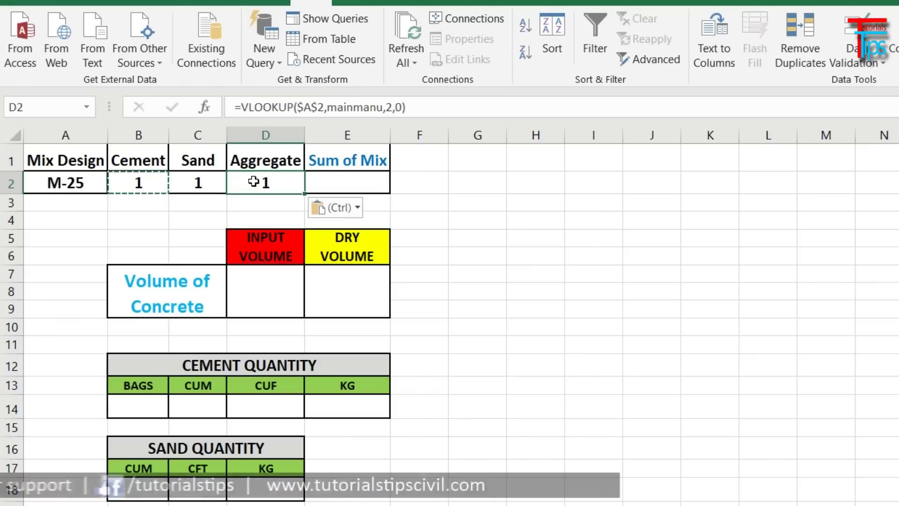
{"action": "left_click", "coordinate": [341, 174]}
{"action": "key", "text": "ctrl+v"}
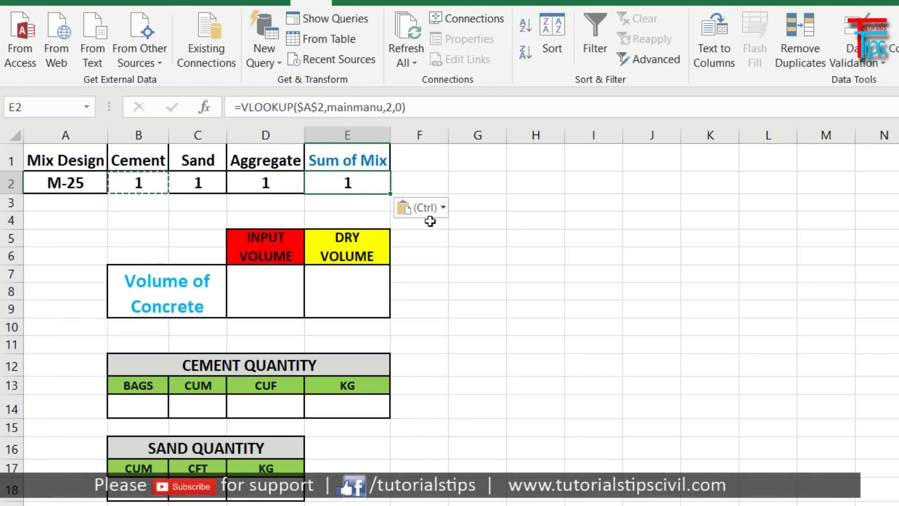
- Cancel copy mode and view the MIX ratio table on the next sheet
{"action": "left_click", "coordinate": [546, 307]}
{"action": "left_click", "coordinate": [210, 186]}
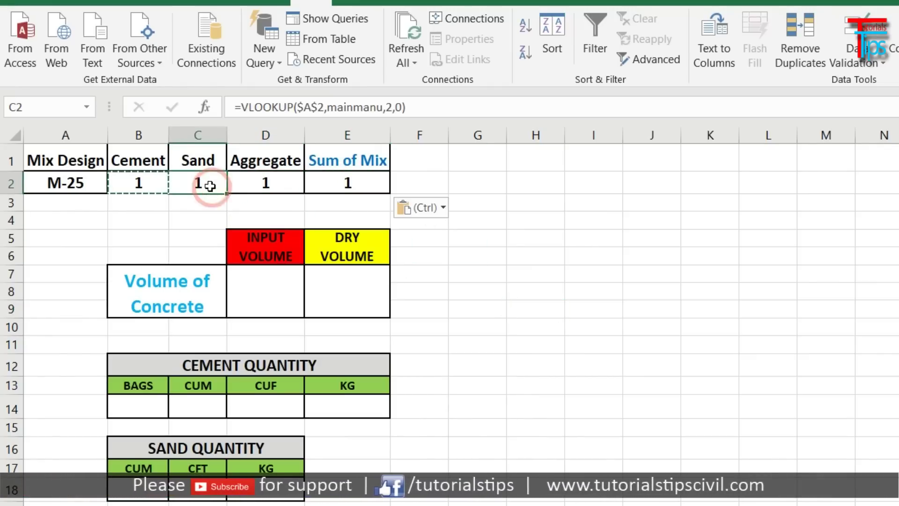
{"action": "key", "text": "Escape"}
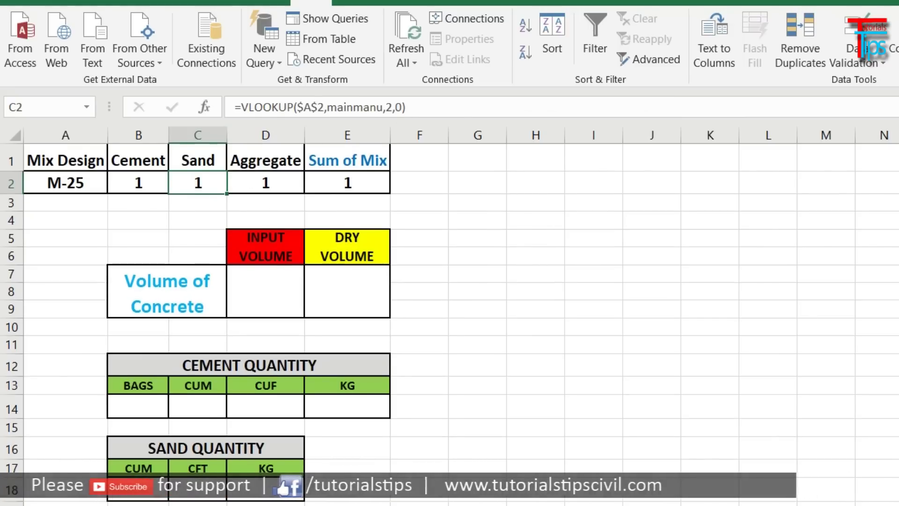
{"action": "key", "text": "ctrl+Page_Down"}
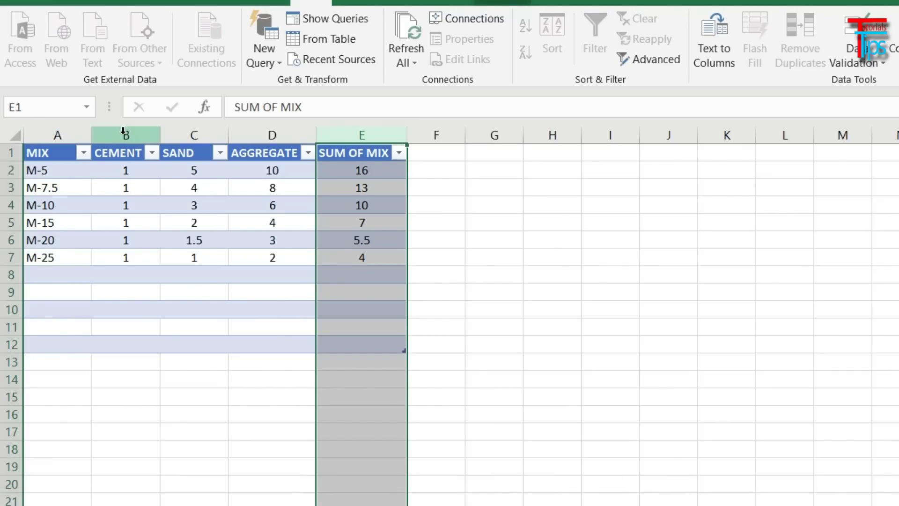
- Change the Sand lookup in C2 to read column 3 of the mix table
{"action": "left_click", "coordinate": [271, 135]}
{"action": "left_click", "coordinate": [364, 133]}
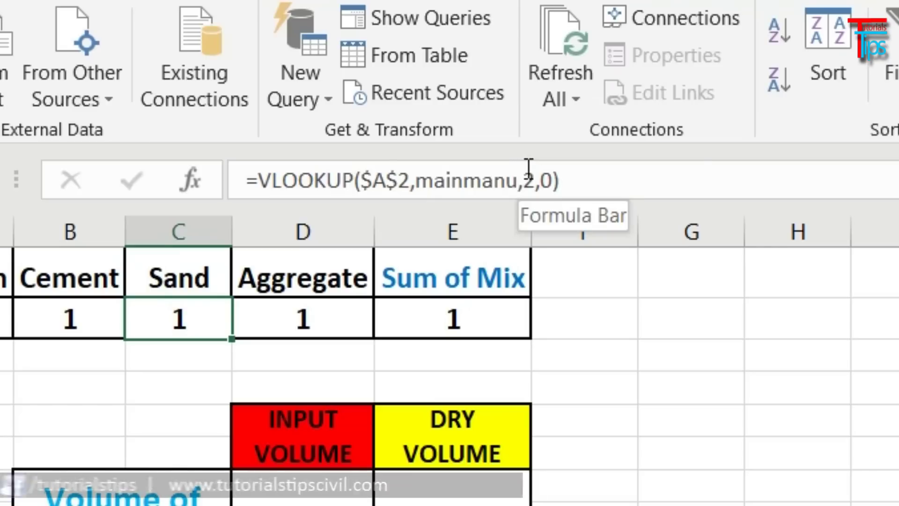
{"action": "left_click", "coordinate": [527, 169]}
{"action": "key", "text": "Delete"}
{"action": "type", "text": "3"}
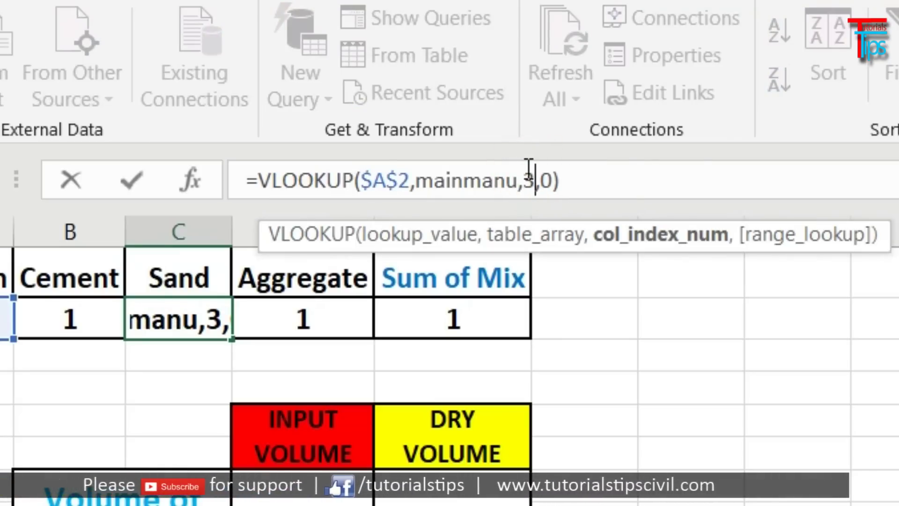
{"action": "key", "text": "Return"}
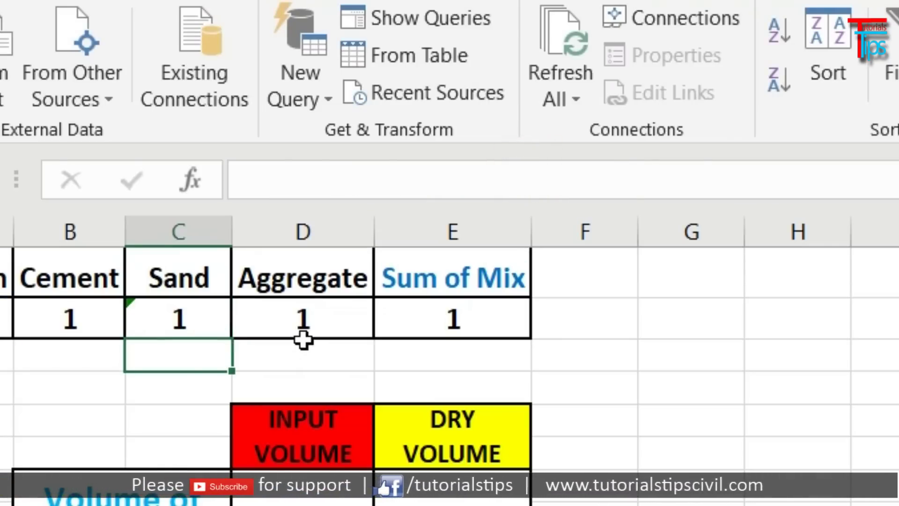
- Set the Aggregate lookup in D2 to column 4 and Sum of Mix in E2 to column 5
{"action": "left_click", "coordinate": [318, 317]}
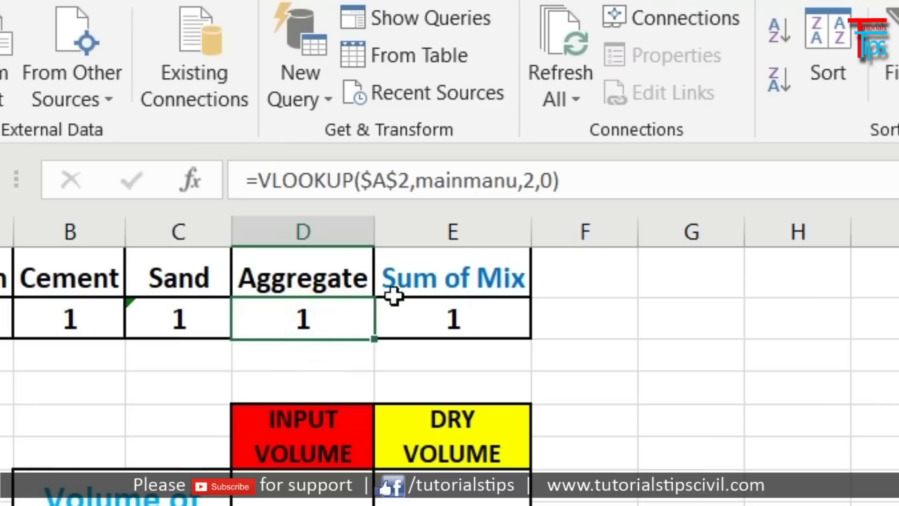
{"action": "double_click", "coordinate": [530, 179]}
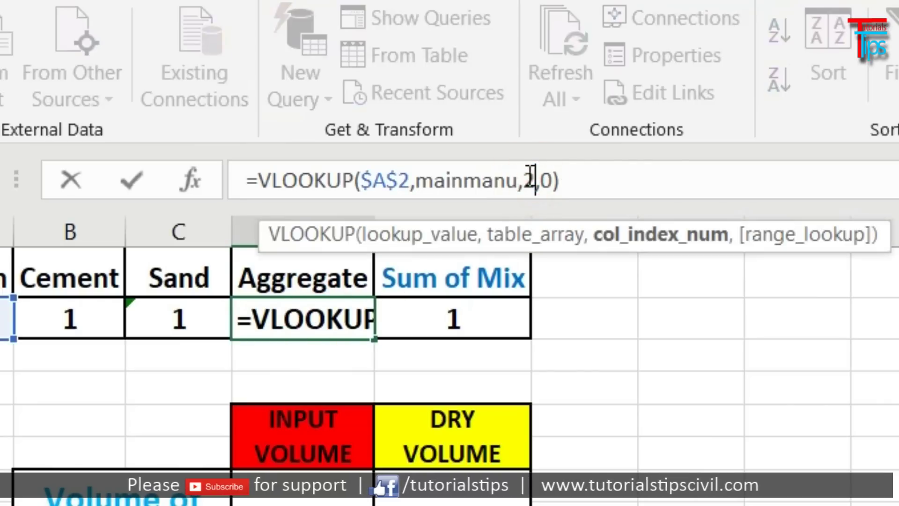
{"action": "type", "text": "4"}
{"action": "key", "text": "Return"}
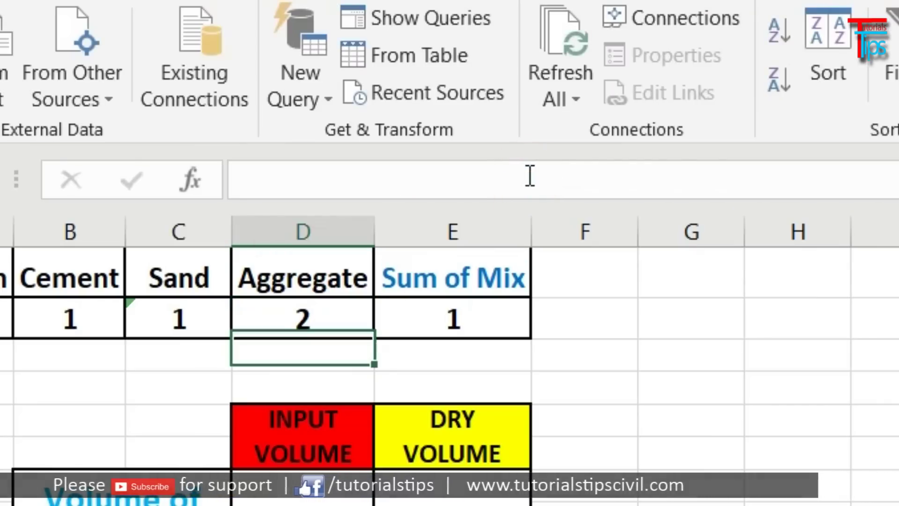
{"action": "left_click", "coordinate": [455, 318]}
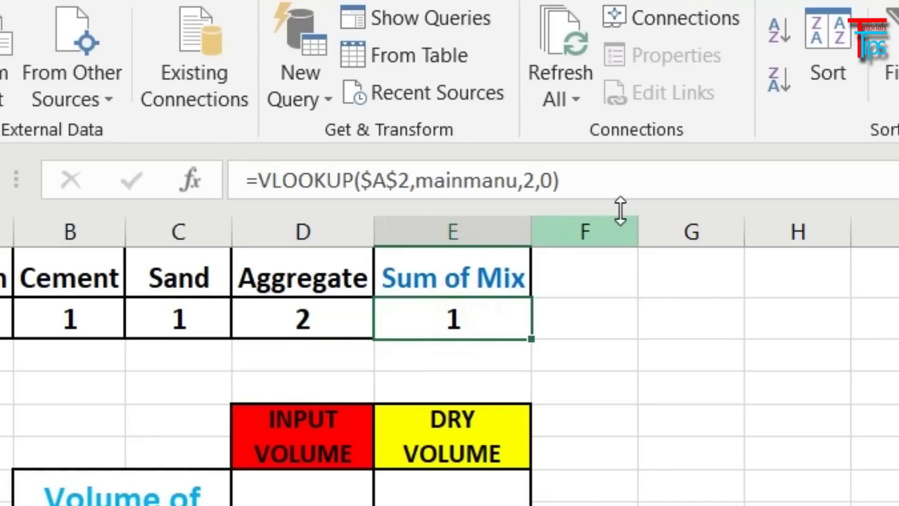
{"action": "double_click", "coordinate": [525, 173]}
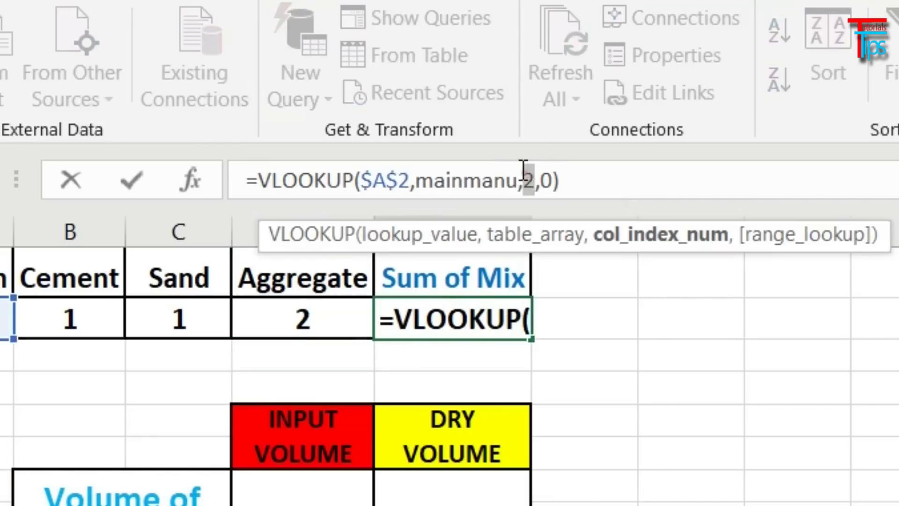
{"action": "type", "text": "5"}
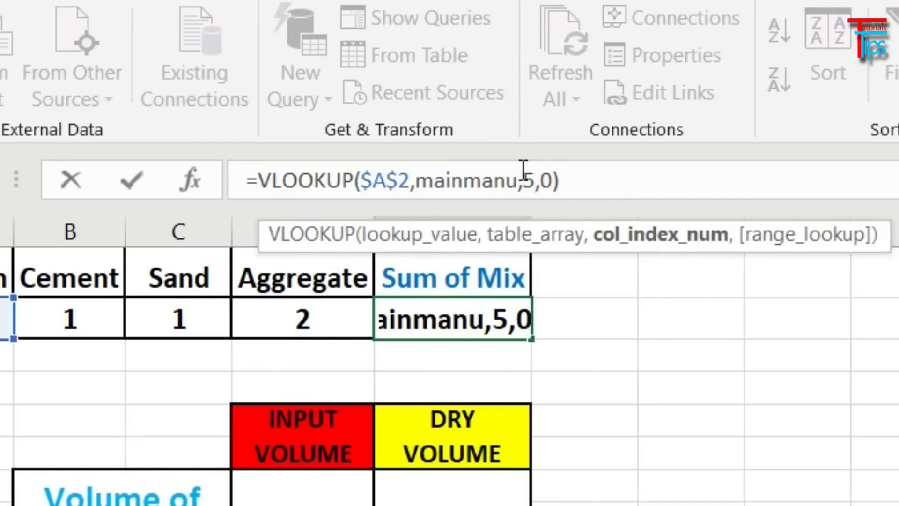
{"action": "key", "text": "Return"}
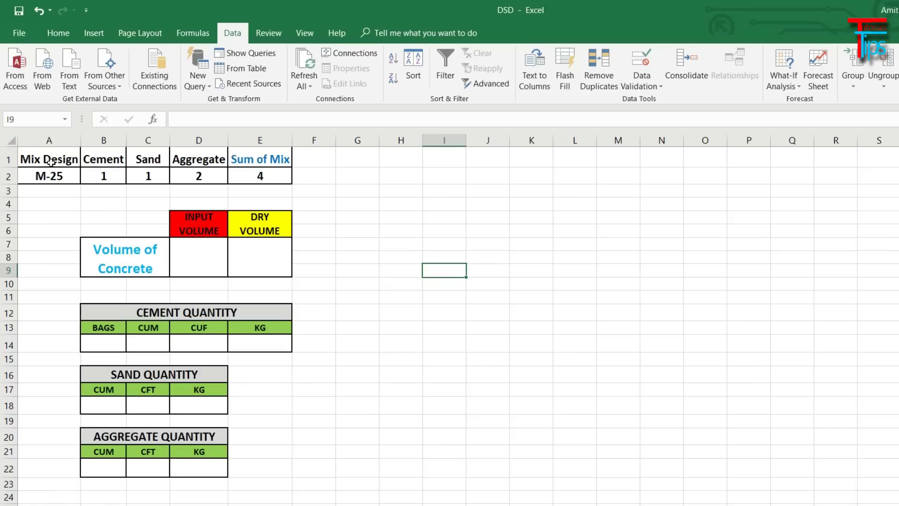
- Try the A2 mix design dropdown with M-20, then M-15
{"action": "left_click", "coordinate": [57, 177]}
{"action": "left_click", "coordinate": [87, 177]}
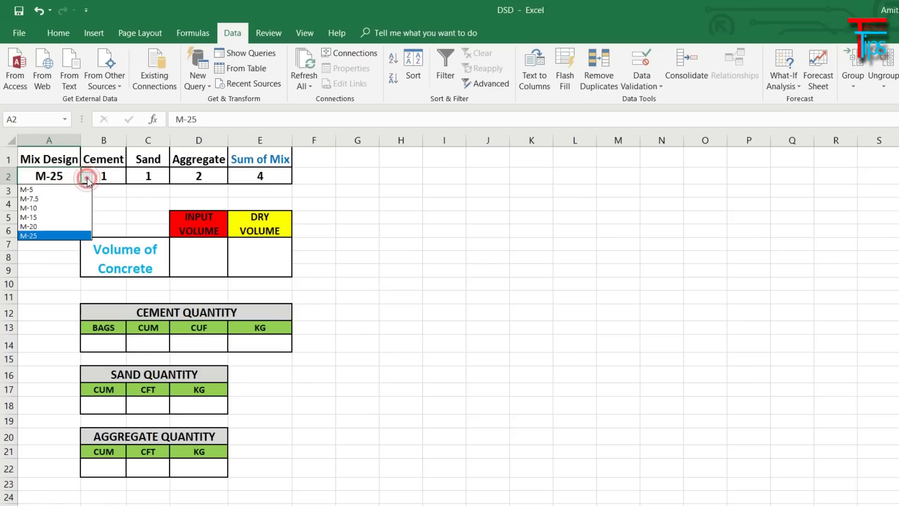
{"action": "left_click", "coordinate": [32, 227]}
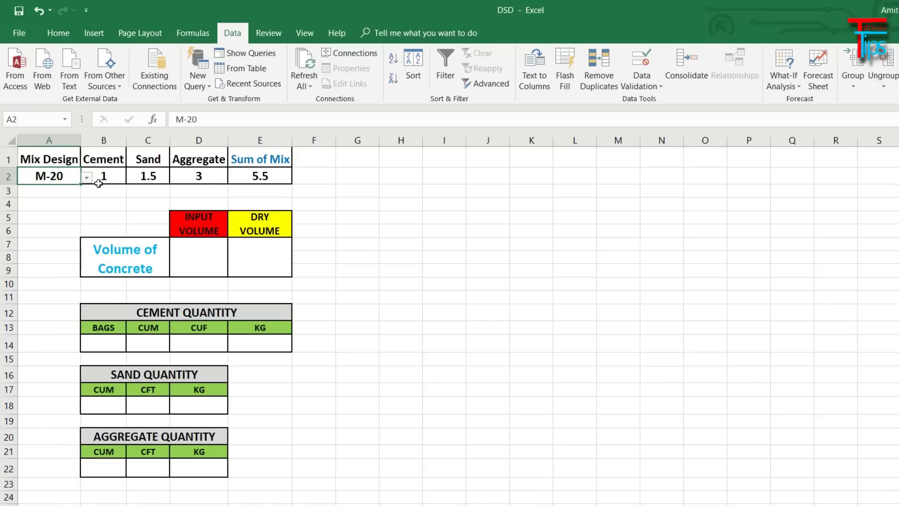
{"action": "left_click", "coordinate": [88, 179]}
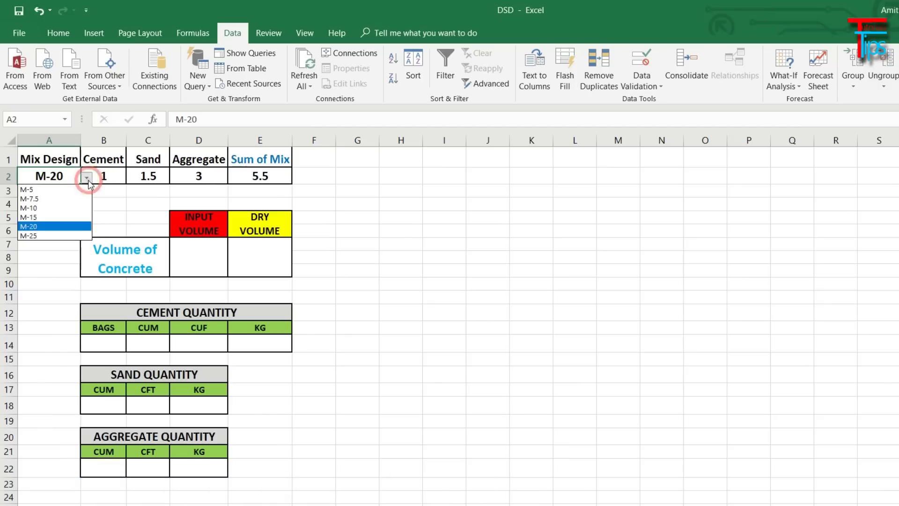
{"action": "left_click", "coordinate": [35, 218]}
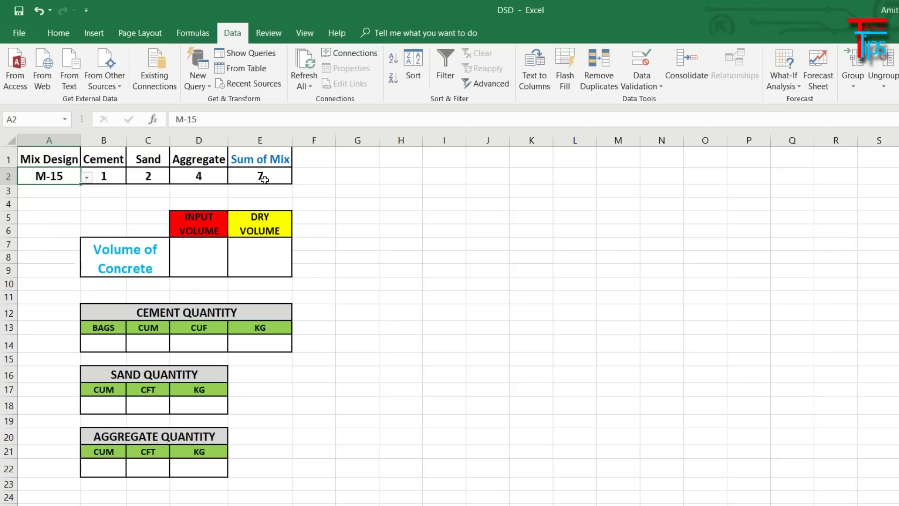
- Check the cement VLOOKUP formula in B2, then set the mix design to M-7.5
{"action": "left_click_drag", "start_coordinate": [104, 204], "coordinate": [281, 501]}
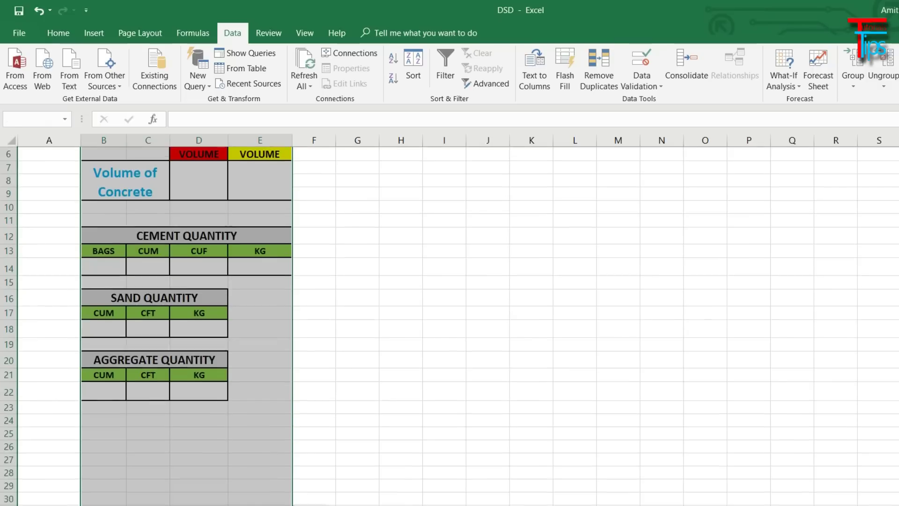
{"action": "scroll", "coordinate": [172, 203], "scroll_direction": "up", "scroll_amount": 3}
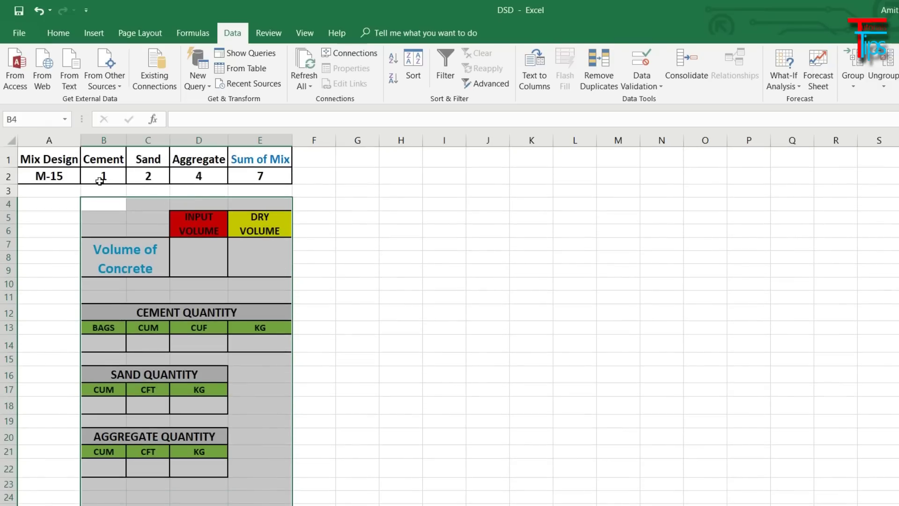
{"action": "left_click", "coordinate": [121, 173]}
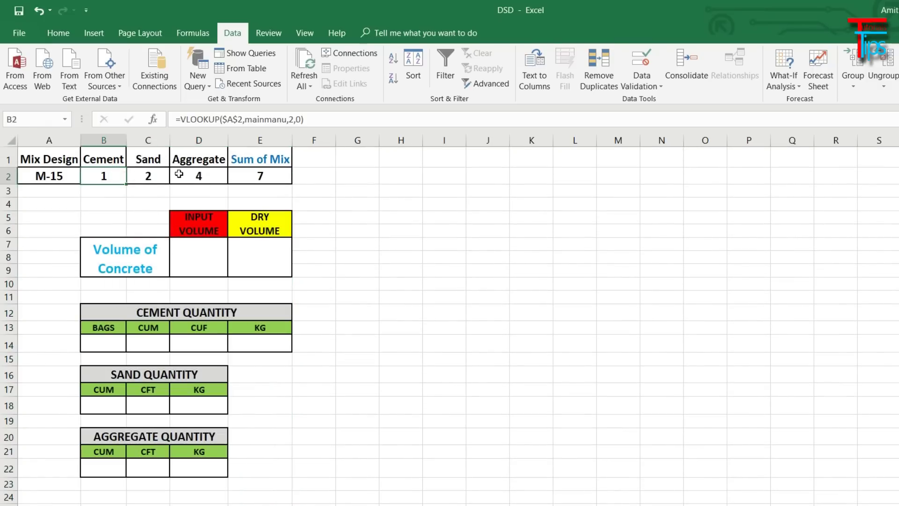
{"action": "left_click", "coordinate": [70, 176]}
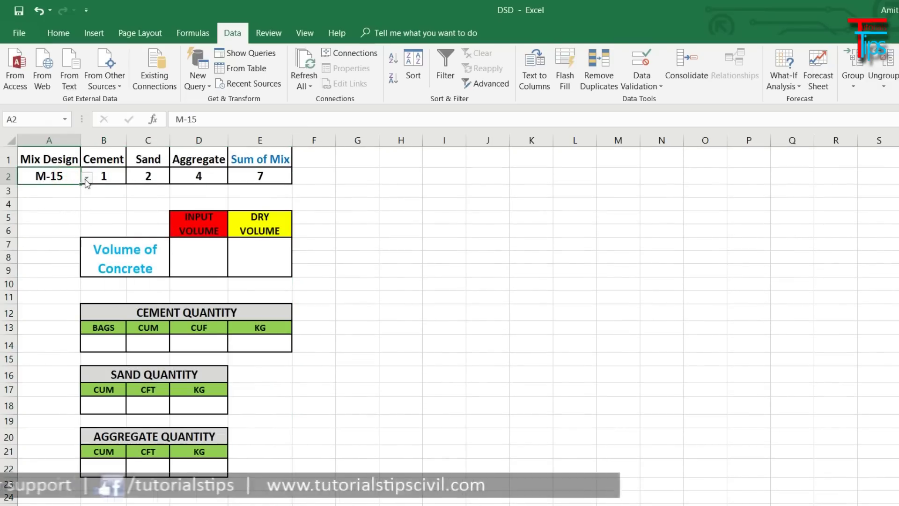
{"action": "left_click", "coordinate": [87, 177]}
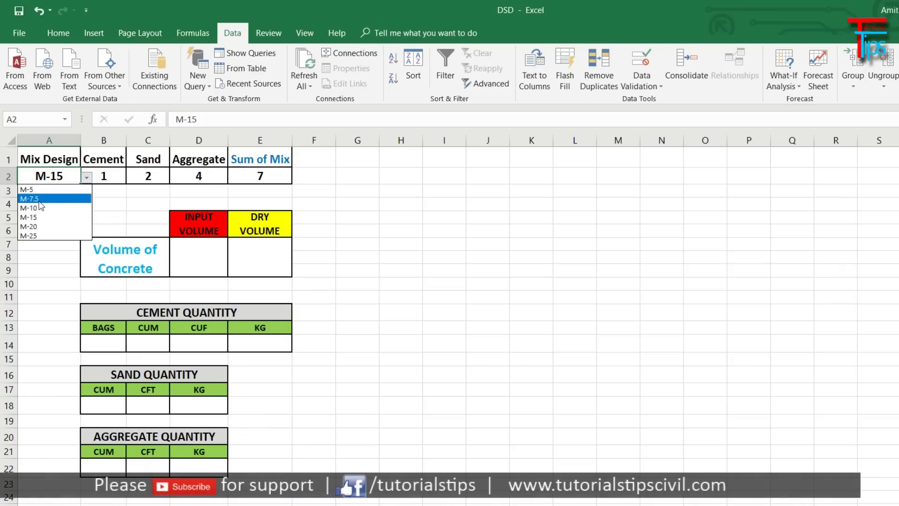
{"action": "left_click", "coordinate": [38, 199]}
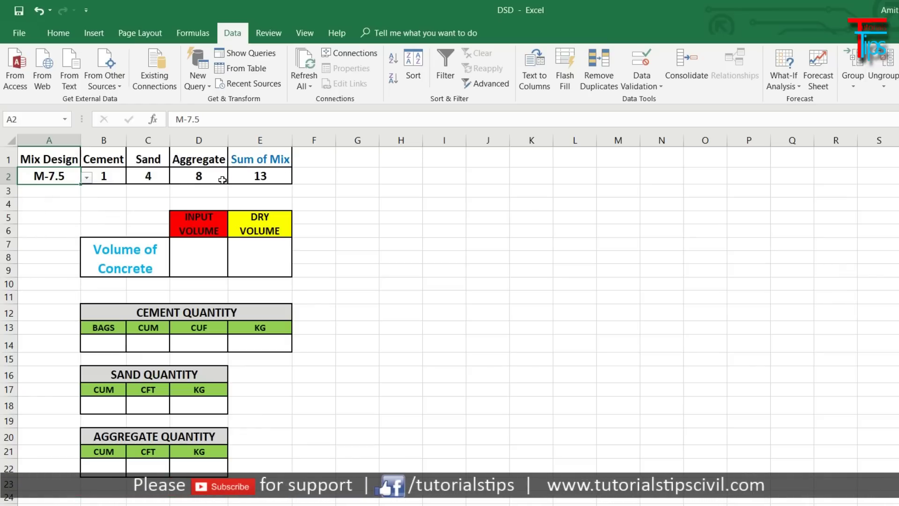
- Enter an input volume of 1 in cell D7
{"action": "left_click_drag", "start_coordinate": [70, 203], "coordinate": [270, 408]}
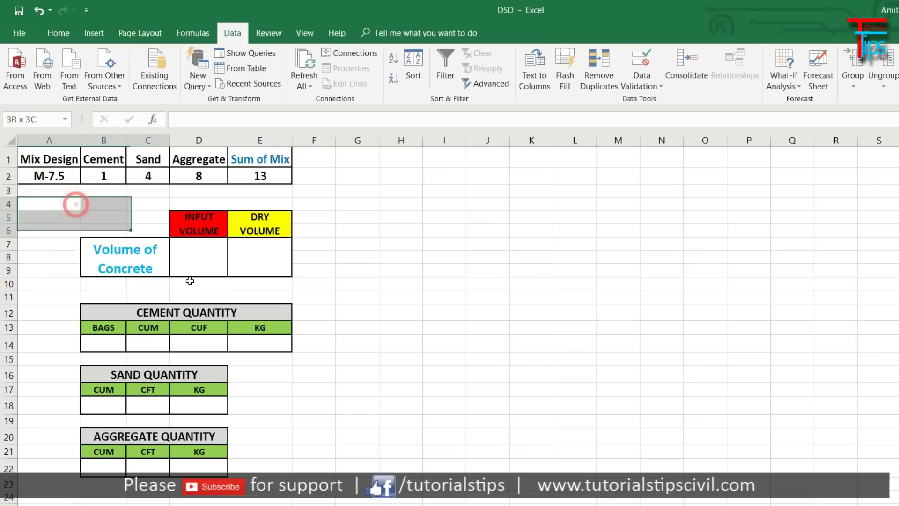
{"action": "left_click", "coordinate": [196, 249]}
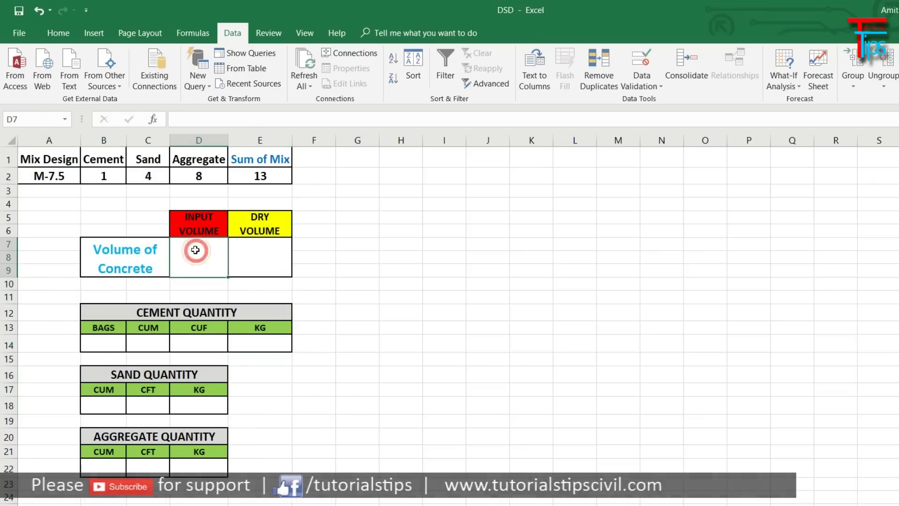
{"action": "type", "text": "1"}
{"action": "left_click", "coordinate": [435, 359]}
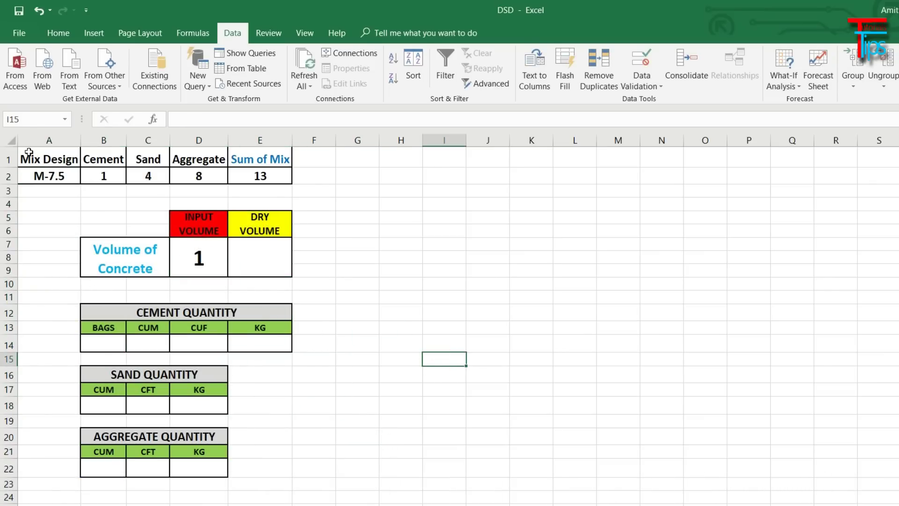
- Review the A2 mix design list and the calculator range without changing the selection
{"action": "left_click", "coordinate": [52, 178]}
{"action": "left_click", "coordinate": [87, 178]}
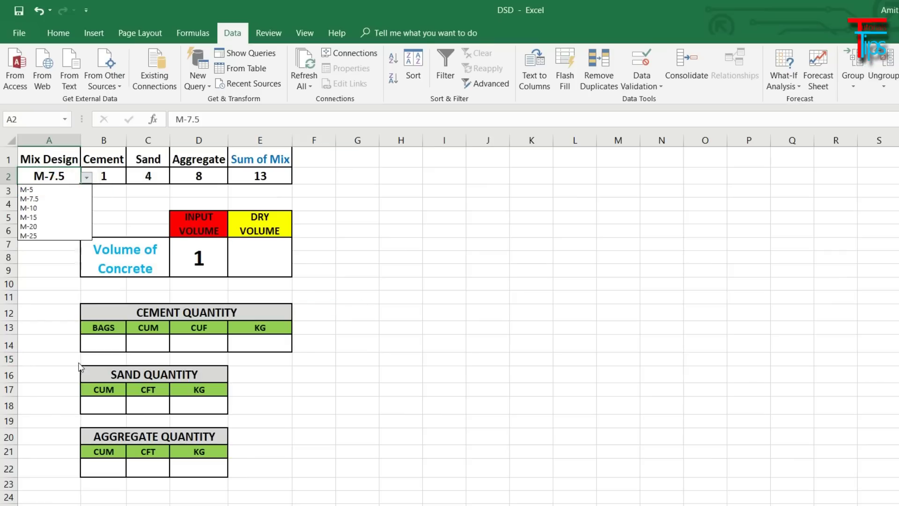
{"action": "left_click", "coordinate": [128, 204]}
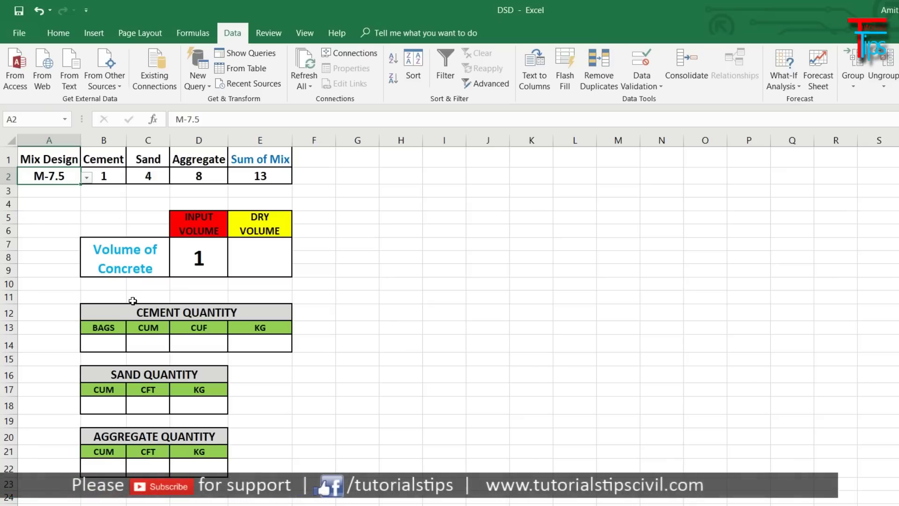
{"action": "mouse_move", "coordinate": [49, 217]}
{"action": "left_mouse_down"}
{"action": "mouse_move", "coordinate": [267, 470]}
{"action": "mouse_move", "coordinate": [279, 466]}
{"action": "left_mouse_up"}
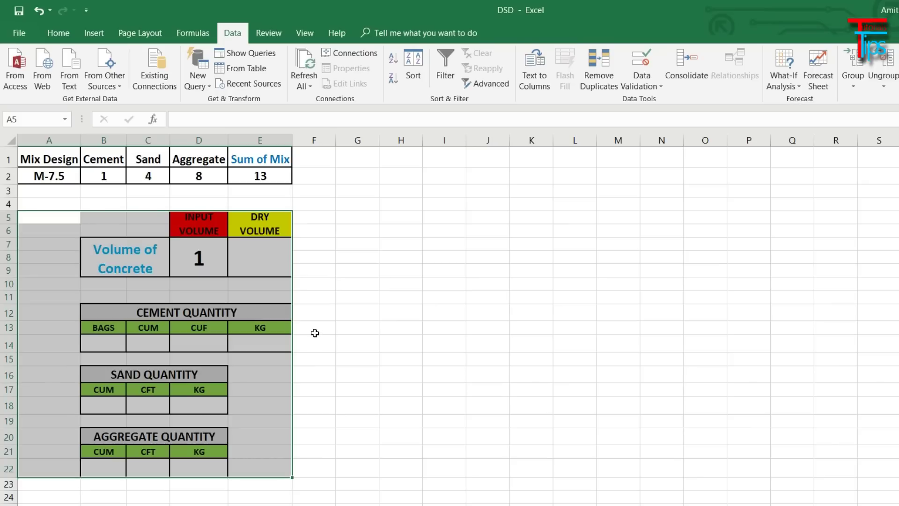
{"action": "left_click", "coordinate": [91, 203]}
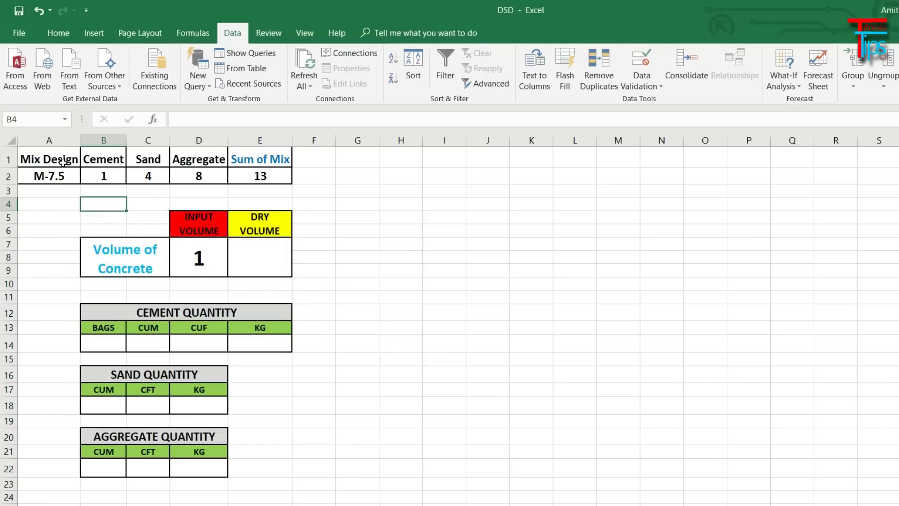
{"action": "left_click", "coordinate": [58, 176]}
{"action": "left_click", "coordinate": [87, 177]}
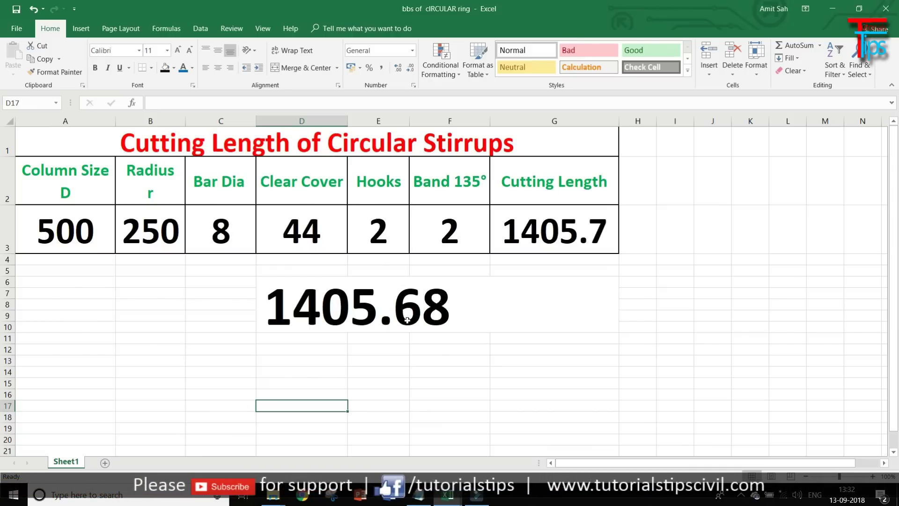
- Switch through the stirrups and circular water tank workbooks to the concrete quantity calculation workbook
{"action": "left_click", "coordinate": [447, 495]}
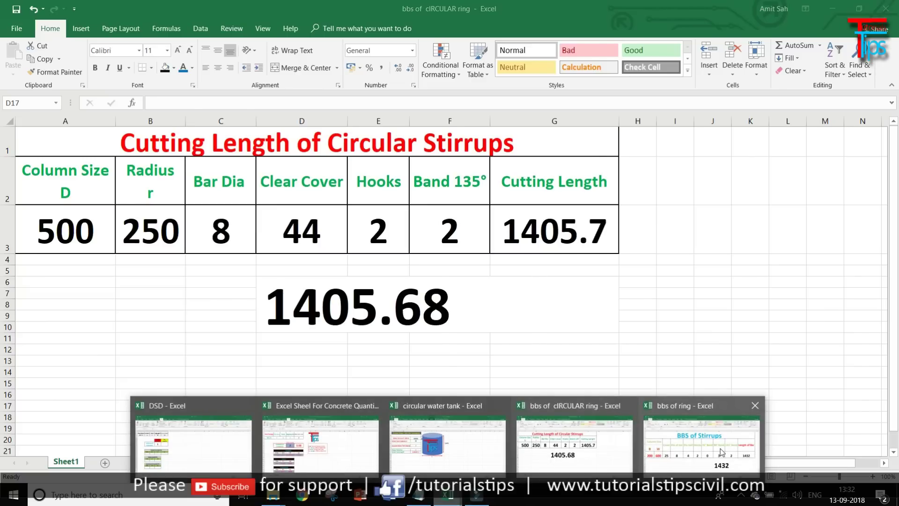
{"action": "left_click", "coordinate": [721, 452]}
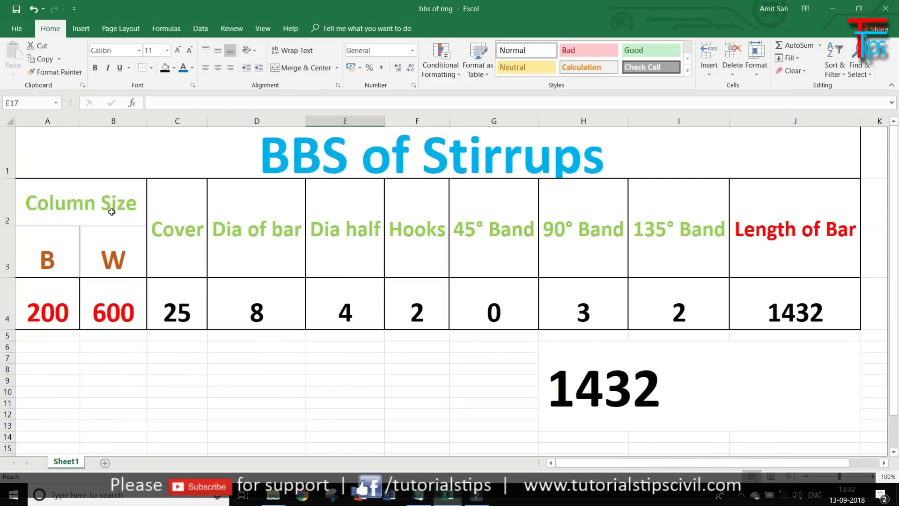
{"action": "left_click", "coordinate": [446, 497]}
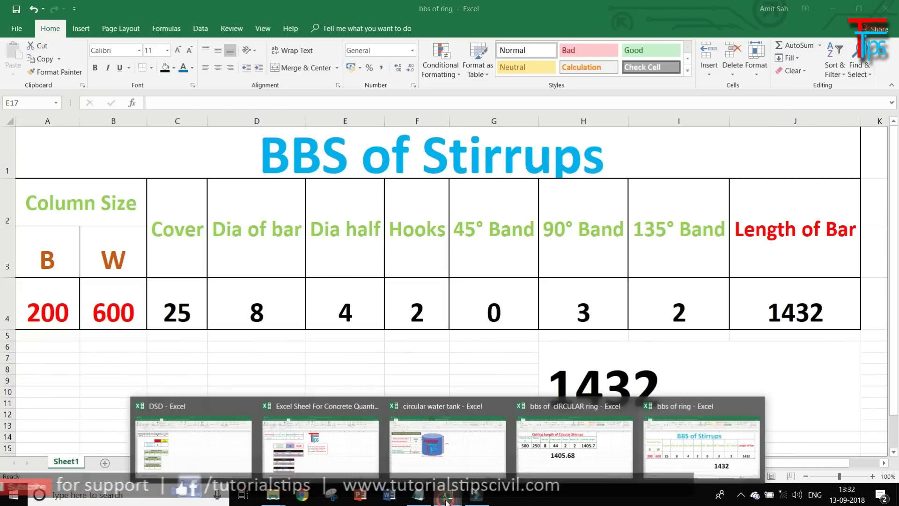
{"action": "left_click", "coordinate": [453, 430]}
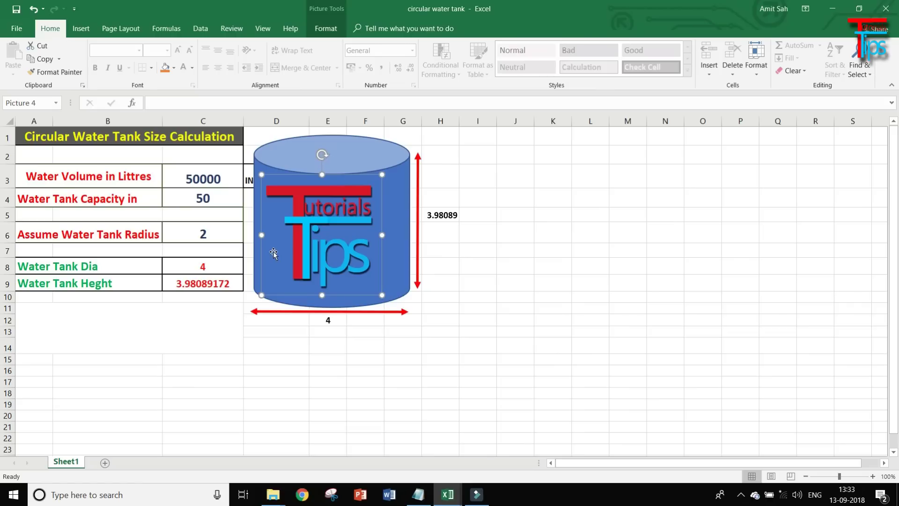
{"action": "left_click", "coordinate": [430, 383]}
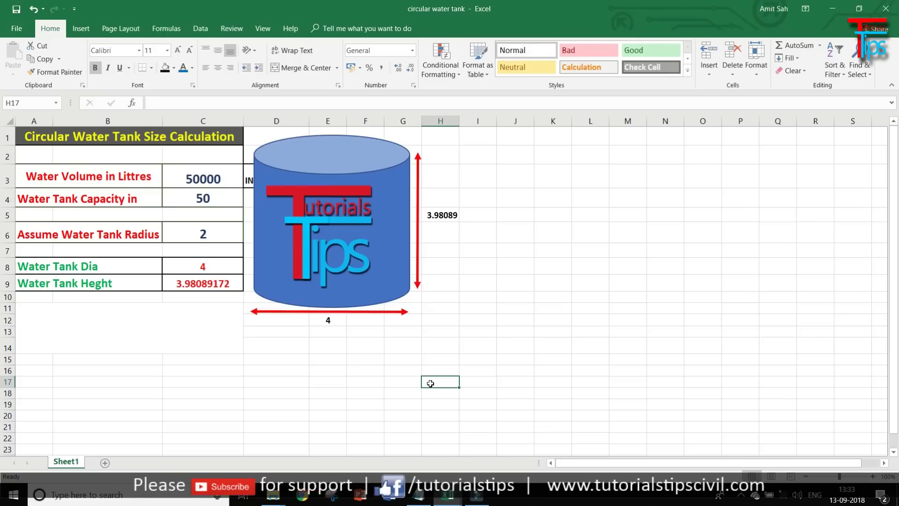
{"action": "left_click", "coordinate": [447, 495]}
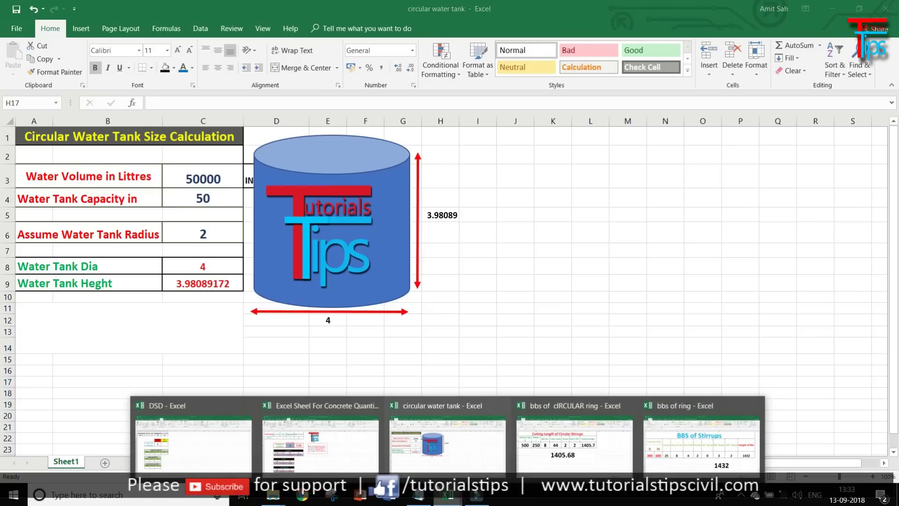
{"action": "left_click", "coordinate": [307, 437]}
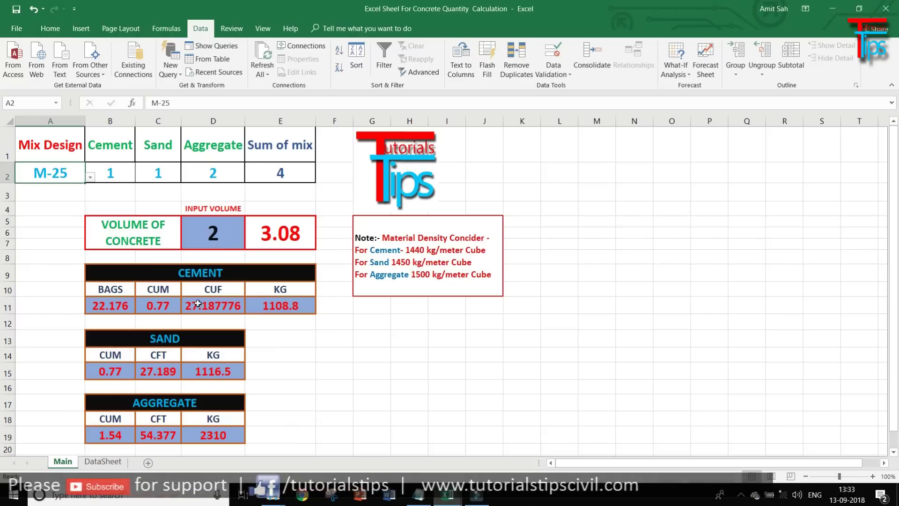